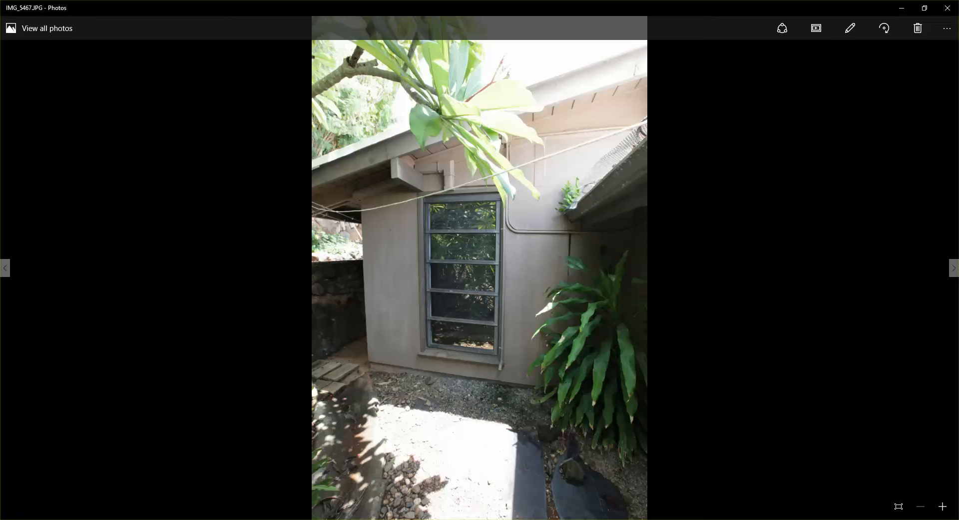
Switch to Chief Architect's Elevation 1 view and confirm the window defaults with a minimum separation of 0'
click(277, 519)
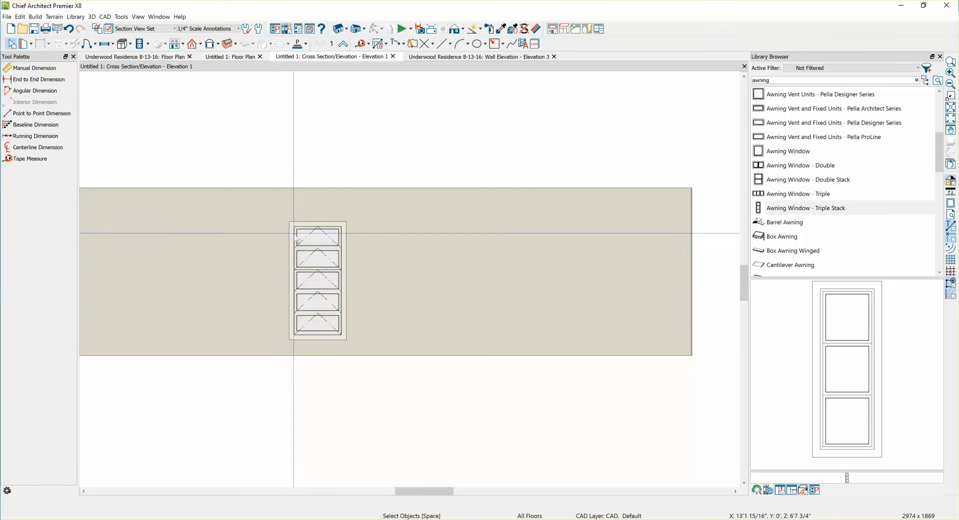
scroll(300, 333, up, 1)
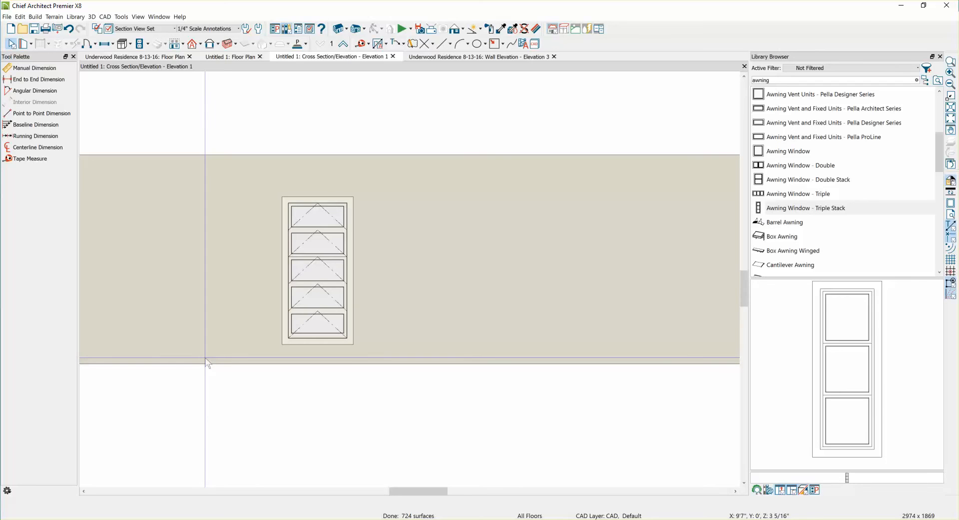
click(102, 44)
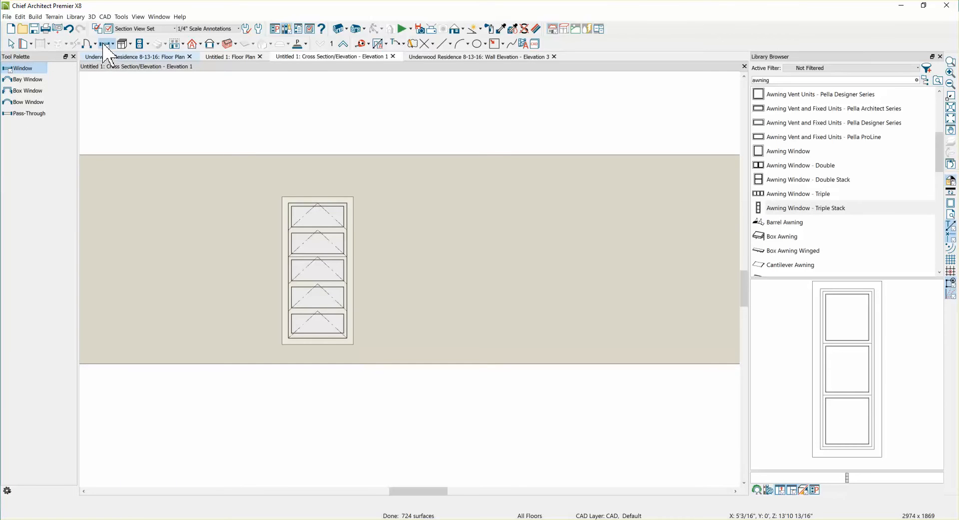
double_click(105, 44)
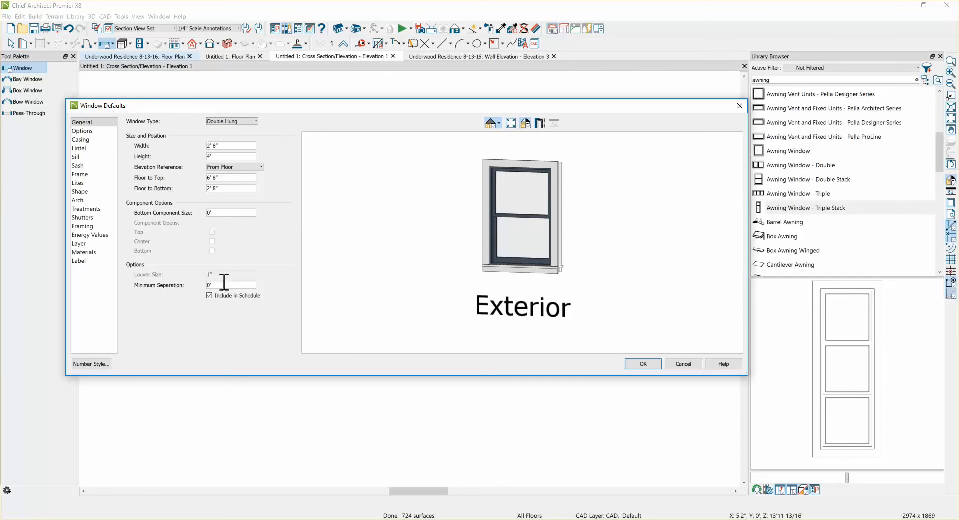
double_click(220, 284)
click(650, 365)
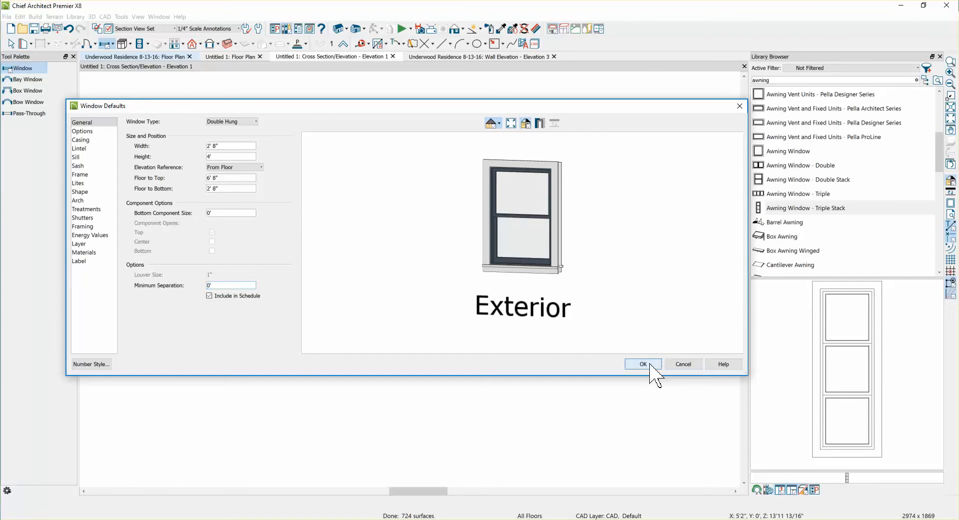
Place two default 2' 8" by 4' double-hung windows side by side on the wall, beside the five-pane awning unit
click(110, 44)
click(403, 257)
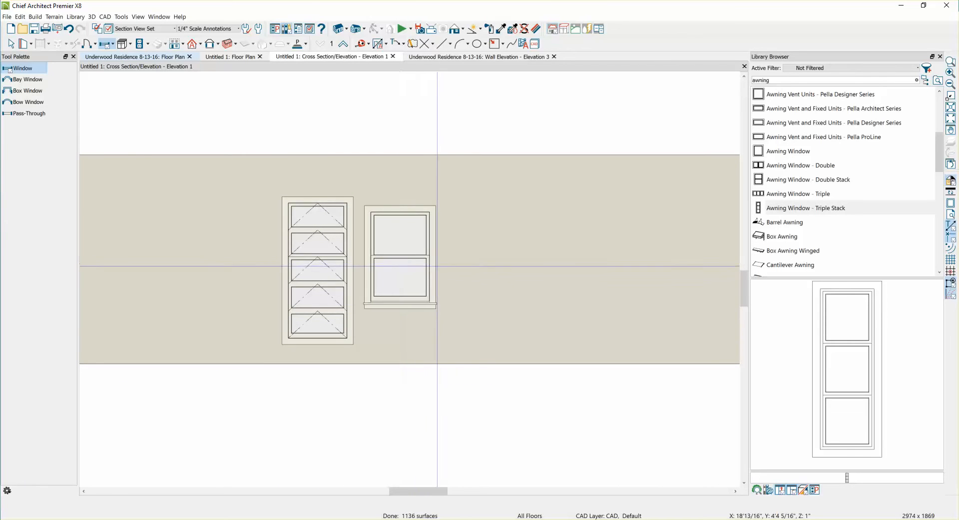
click(471, 256)
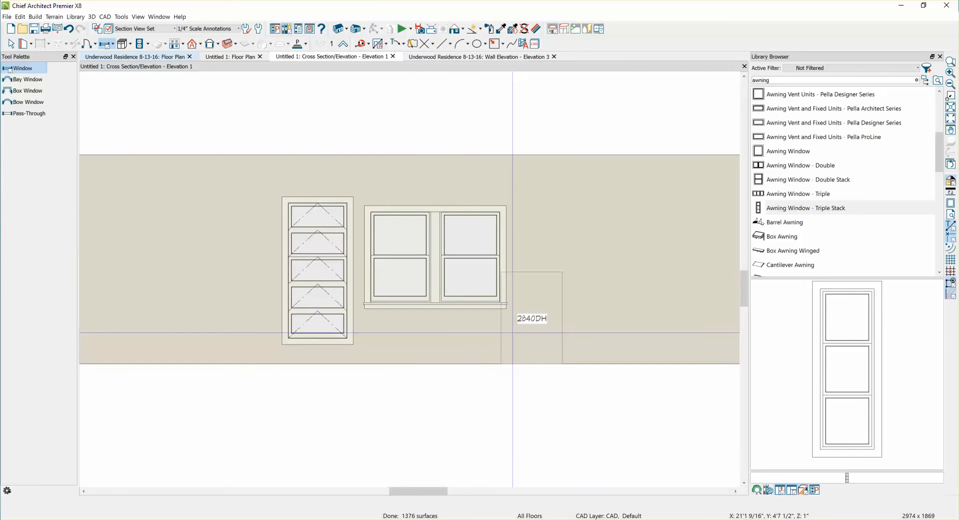
key(Escape)
Change the new window nearest the five-pane unit to Triple Awning, with the center and bottom components also opening
click(400, 265)
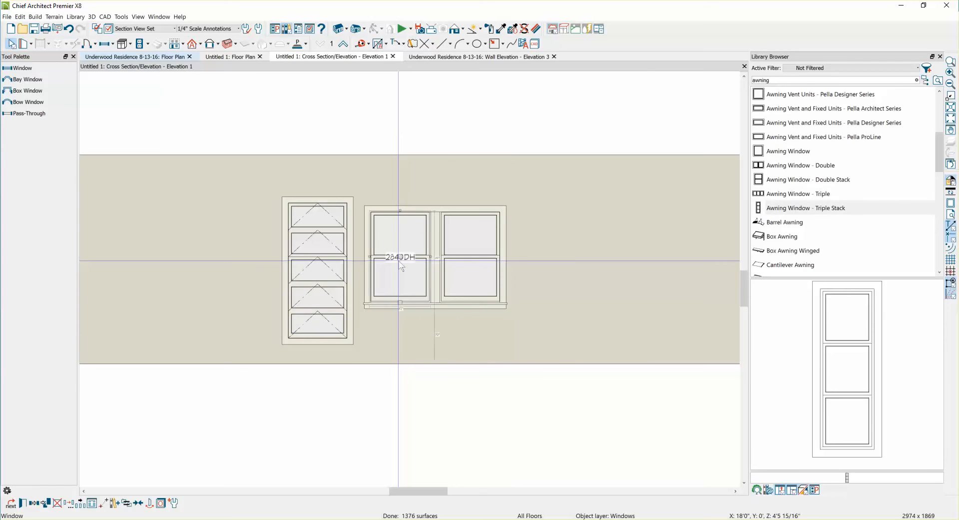
double_click(401, 264)
click(220, 121)
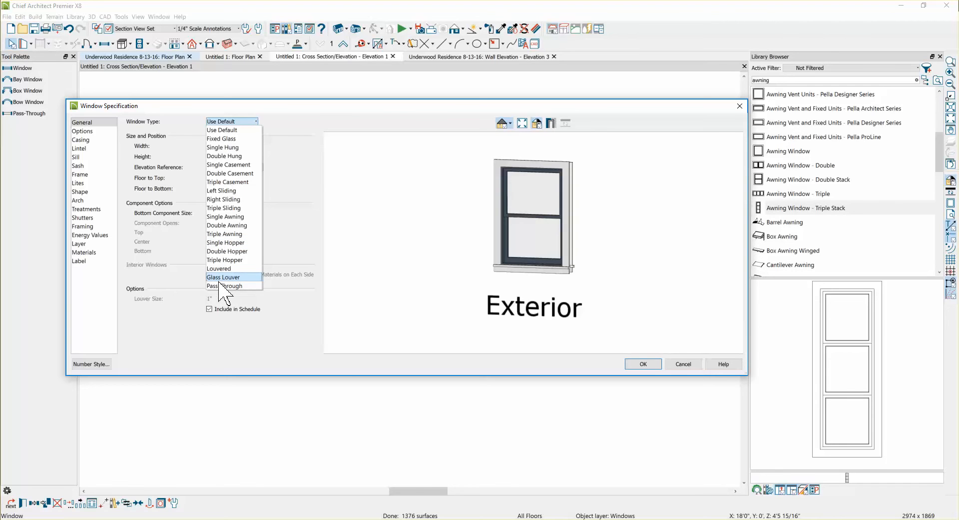
click(218, 235)
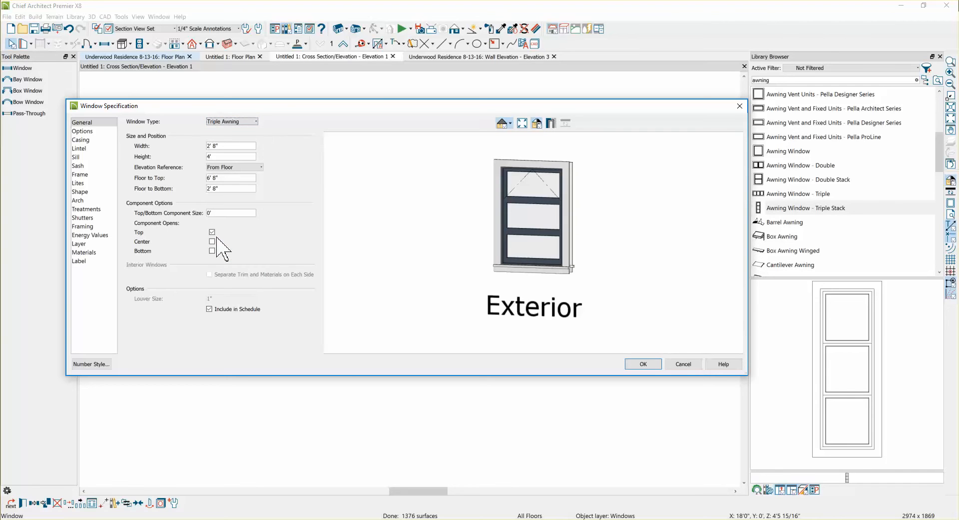
click(212, 241)
click(212, 250)
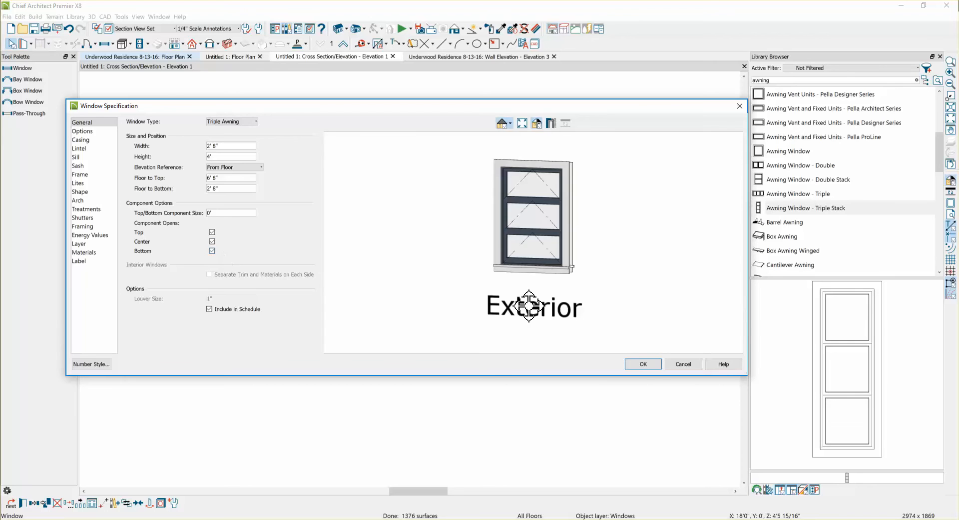
click(643, 364)
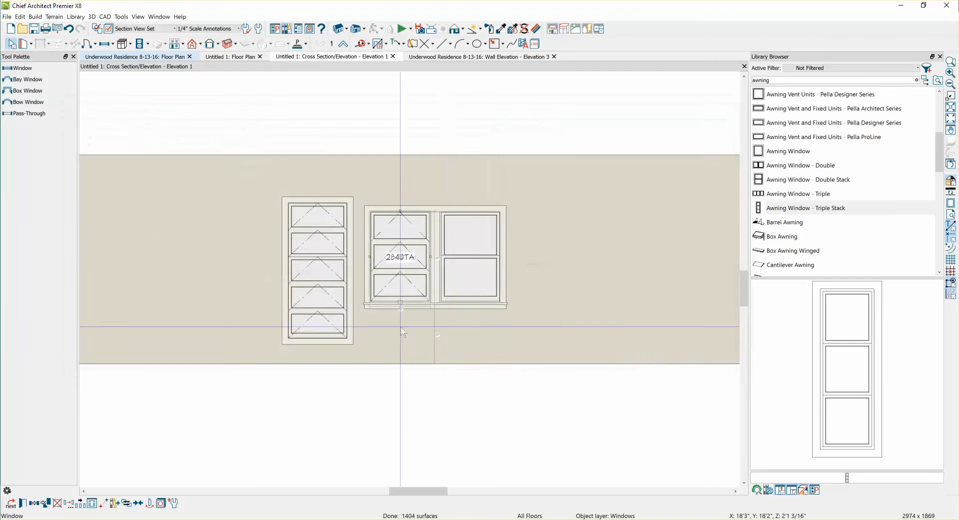
Change the remaining double-hung window to Double Awning, with the bottom component also opening
double_click(460, 268)
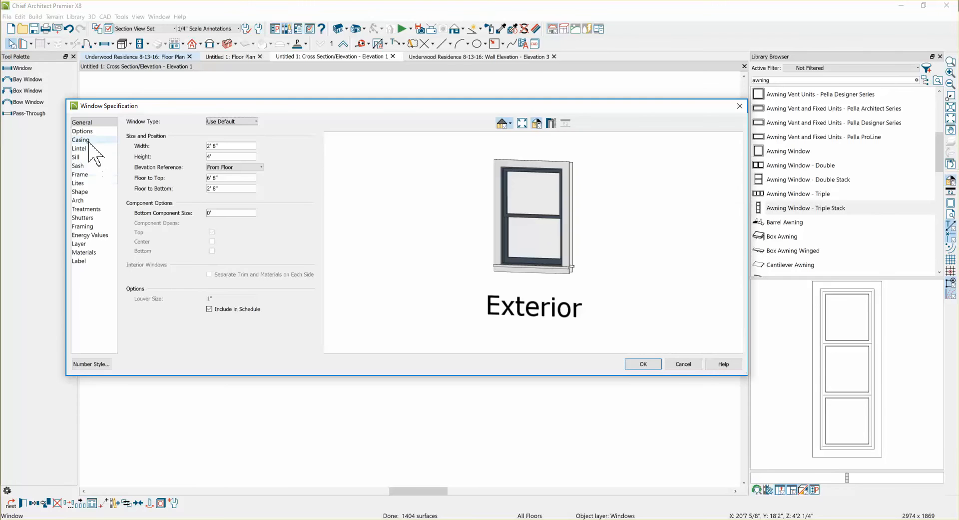
click(215, 122)
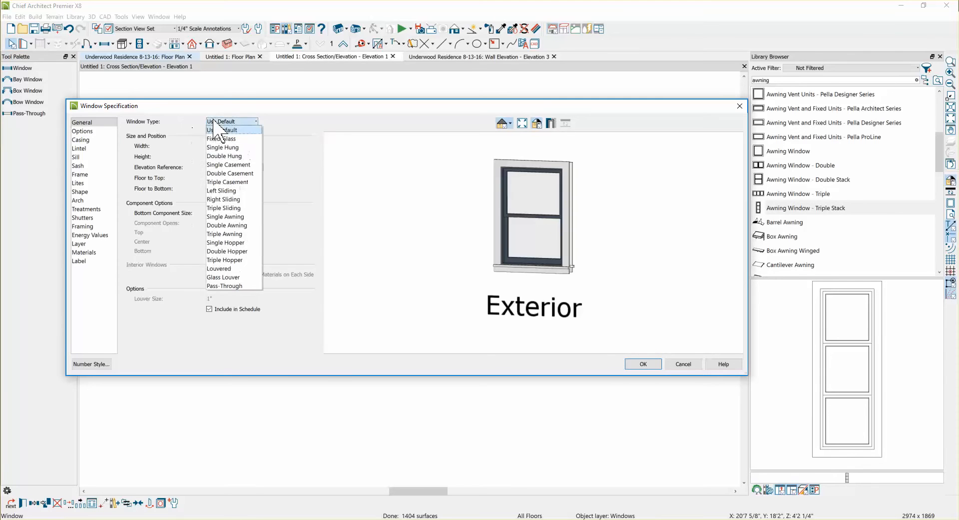
click(224, 225)
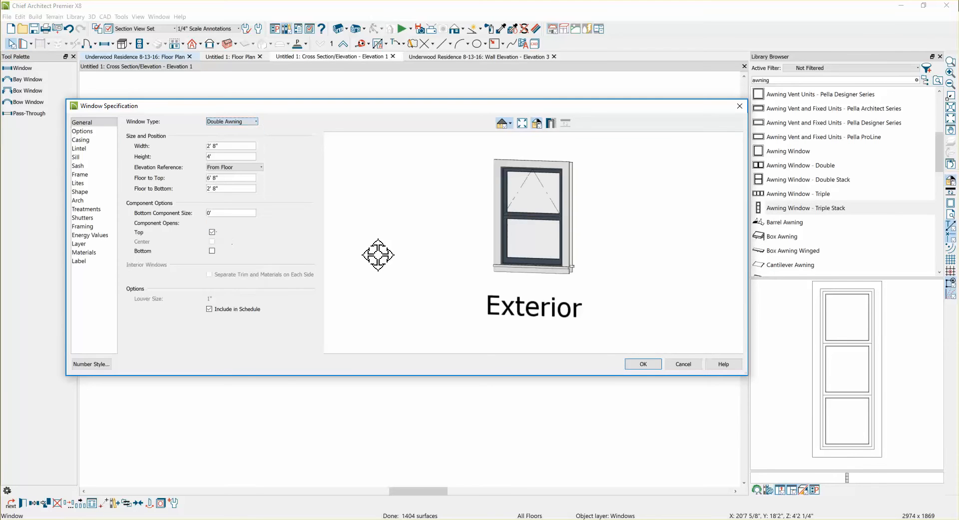
click(212, 250)
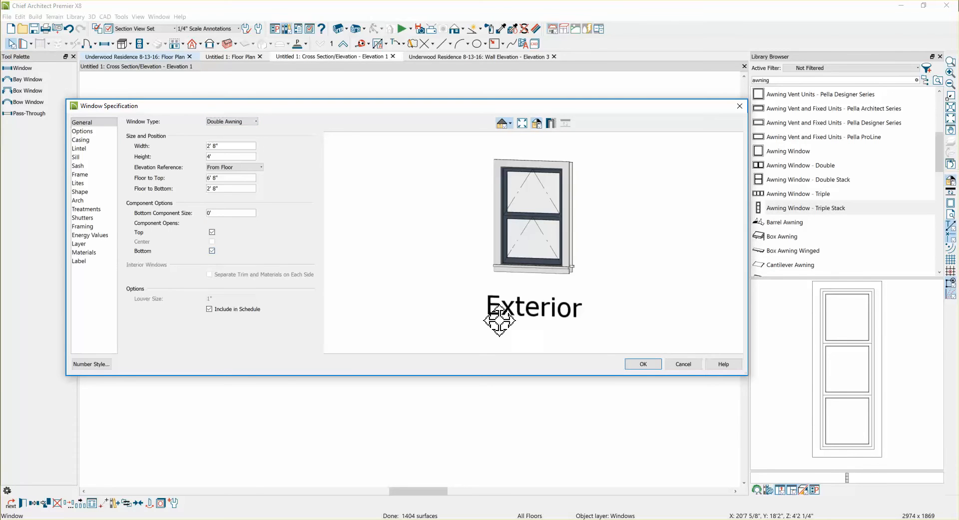
click(643, 364)
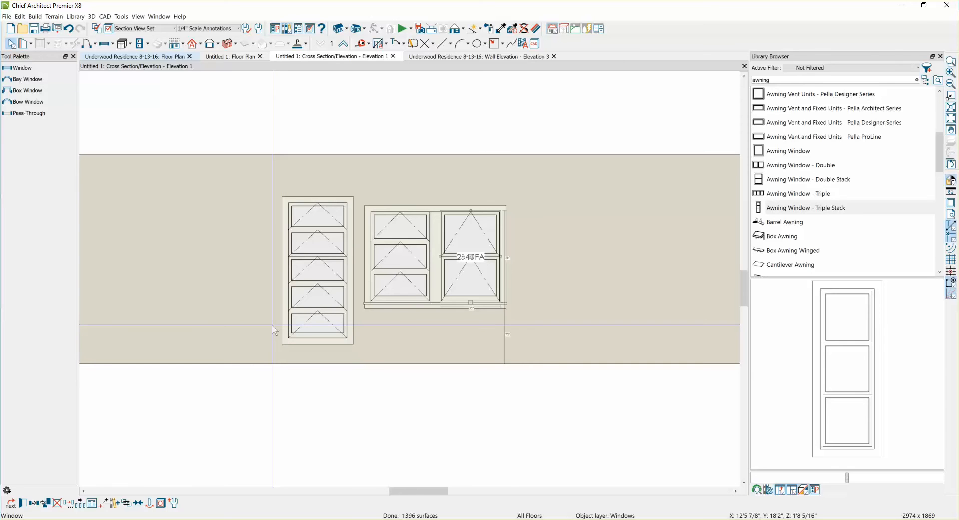
Examine the options, casing, lintel and sill settings of the five-pane mulled unit
click(314, 273)
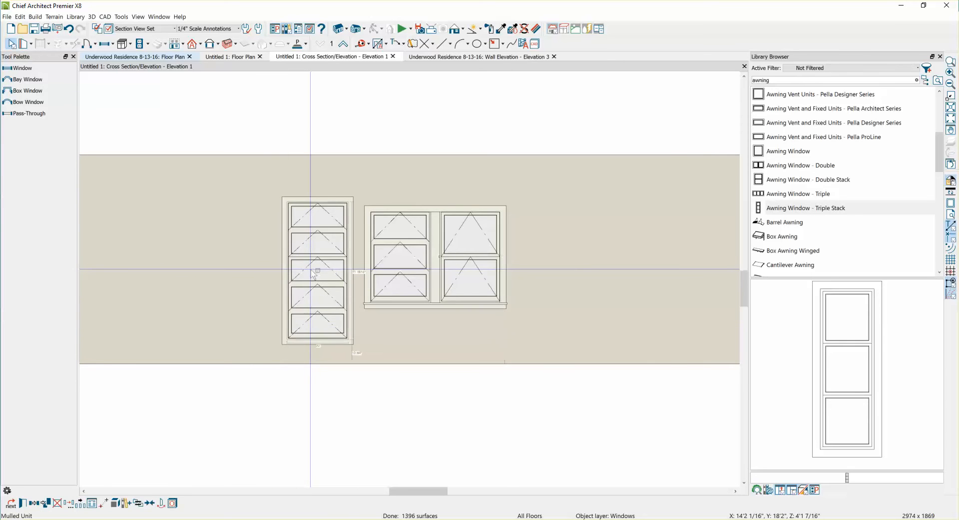
double_click(313, 274)
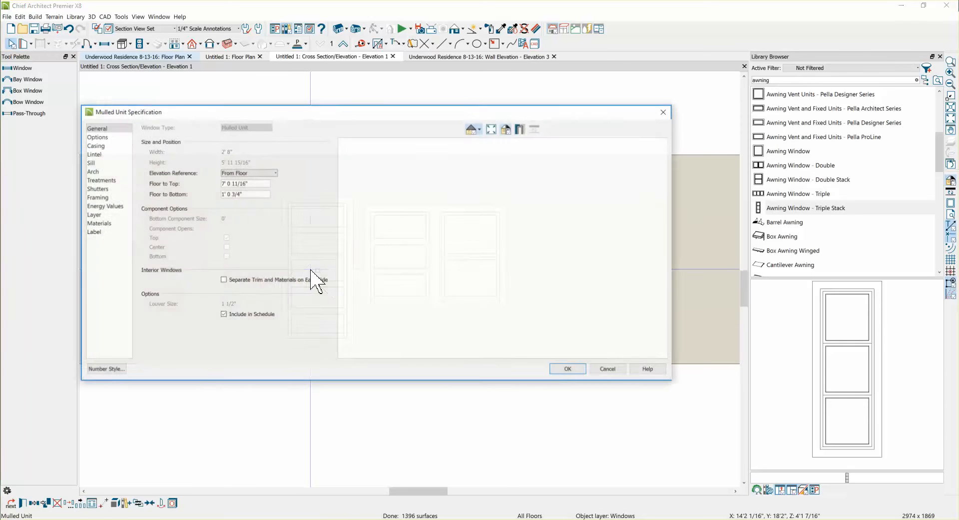
click(97, 136)
click(96, 144)
click(99, 153)
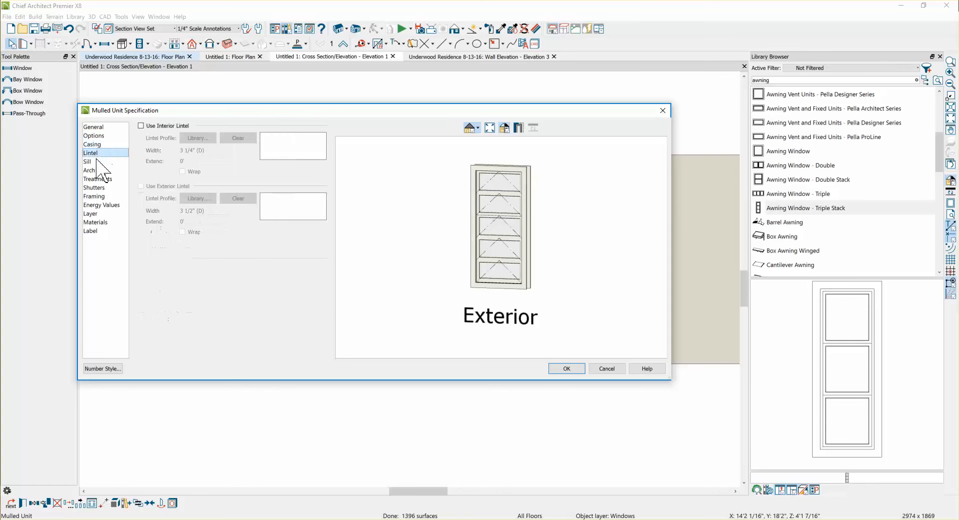
click(92, 161)
click(605, 369)
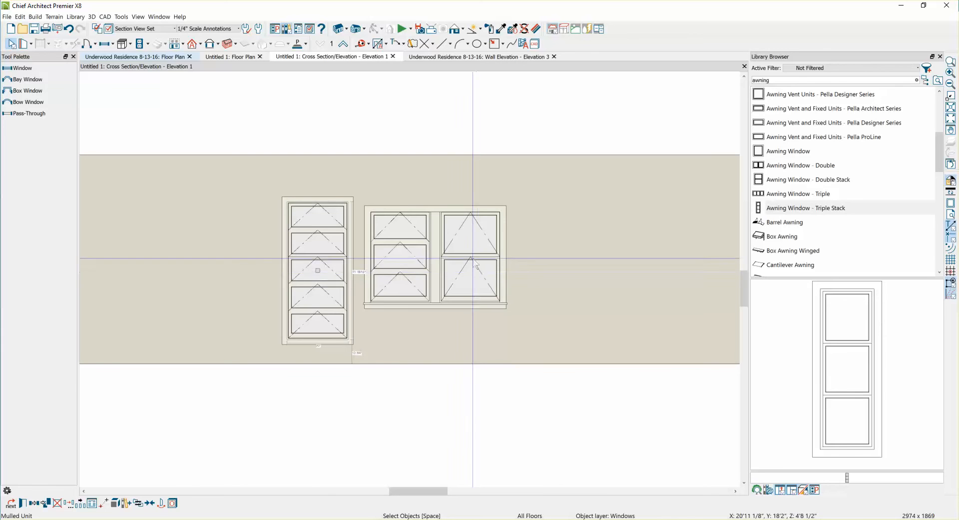
Set the triple awning window's height to 3' 7 3/16"
double_click(397, 253)
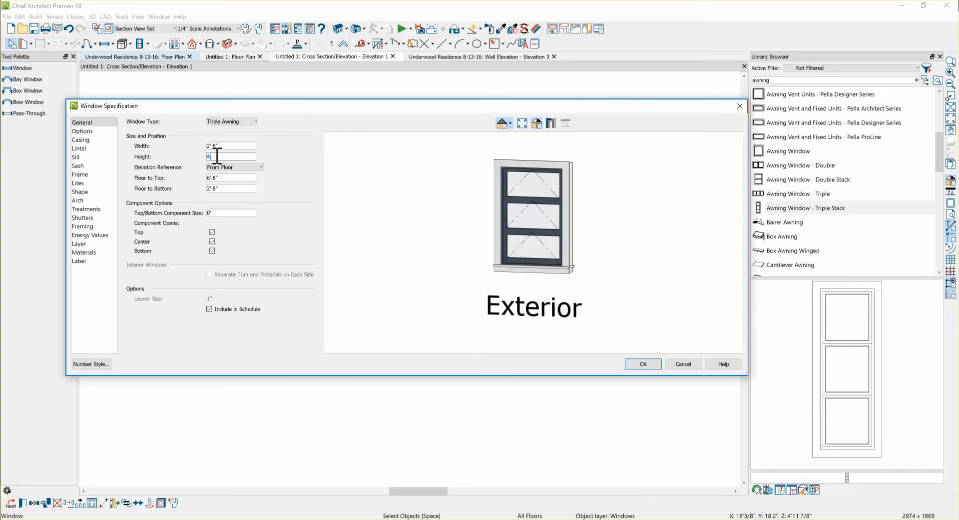
drag(217, 156, 199, 156)
text(3' 7 5/16)
key(BackSpace)
text(3)
click(642, 365)
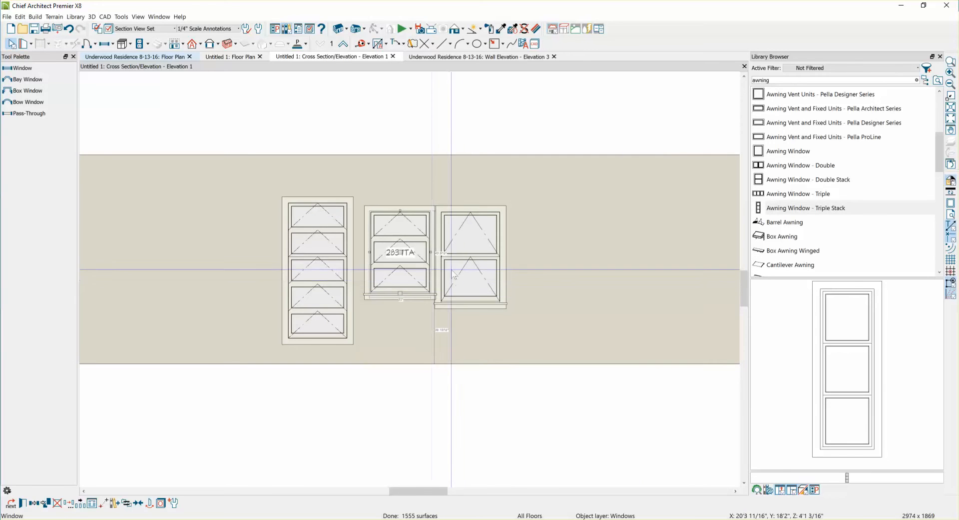
Set the double awning window's height to 2' 4 3/4"
double_click(465, 283)
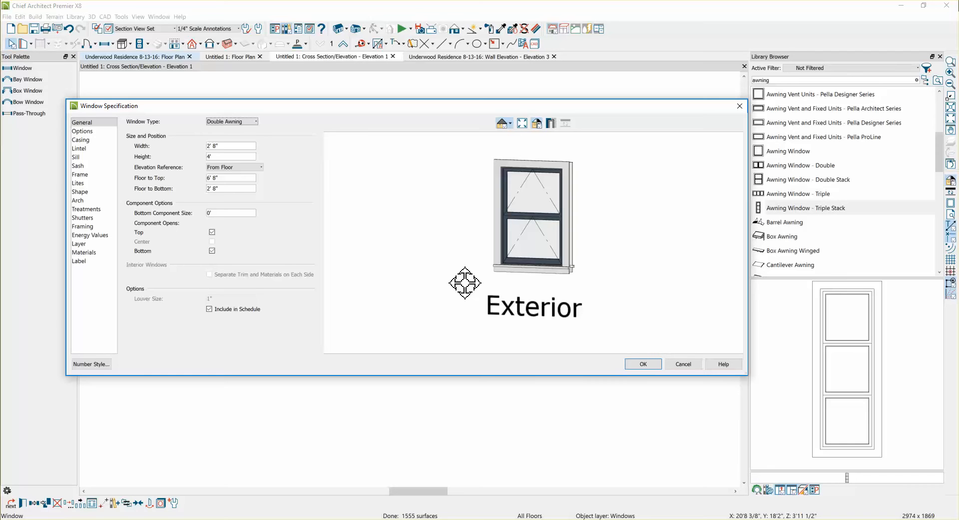
double_click(240, 156)
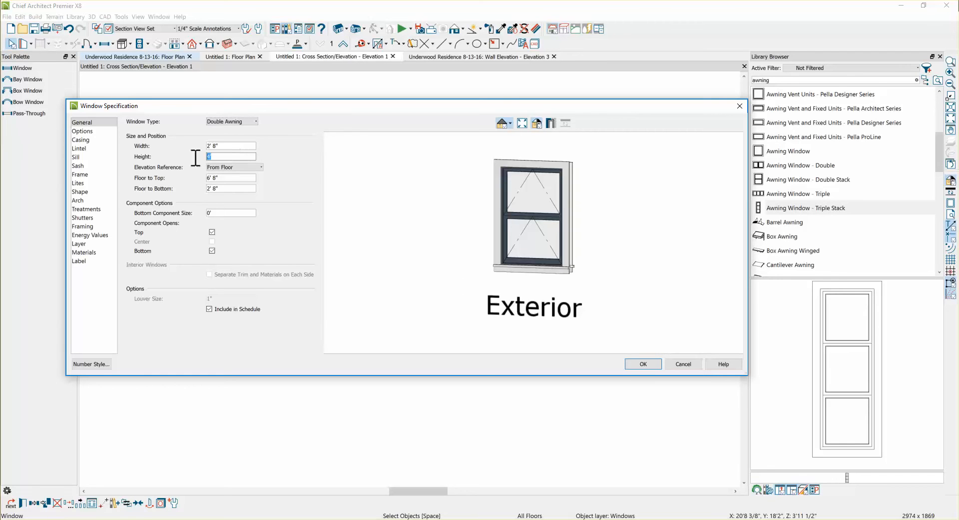
text(2' 4 3/4)
click(644, 364)
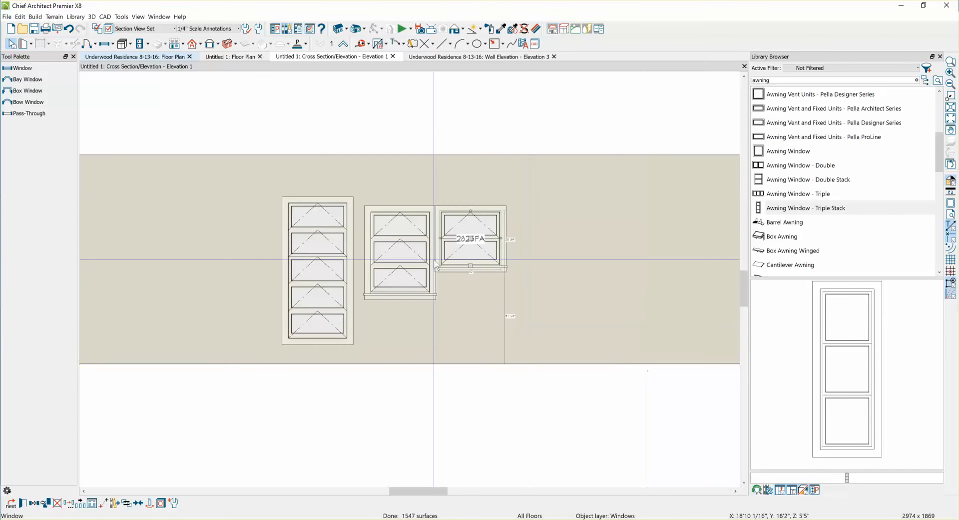
Move the triple awning window straight down the wall so its head sits lower than the double awning window's
scroll(445, 233, up, 5)
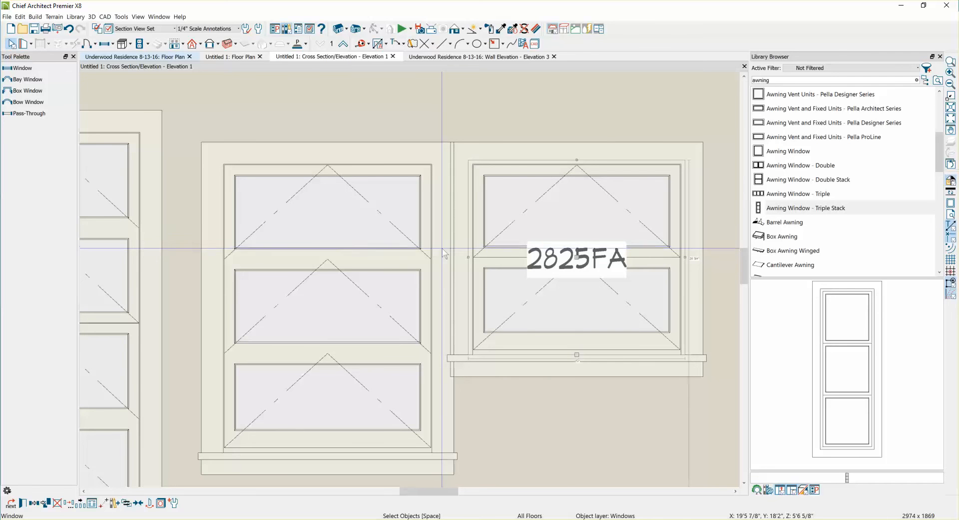
scroll(442, 252, down, 2)
scroll(559, 292, up, 1)
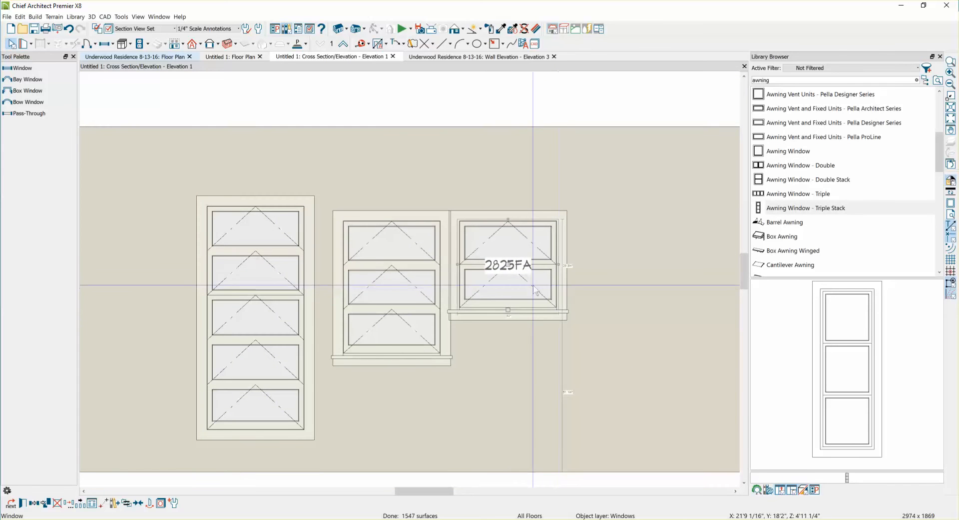
click(392, 285)
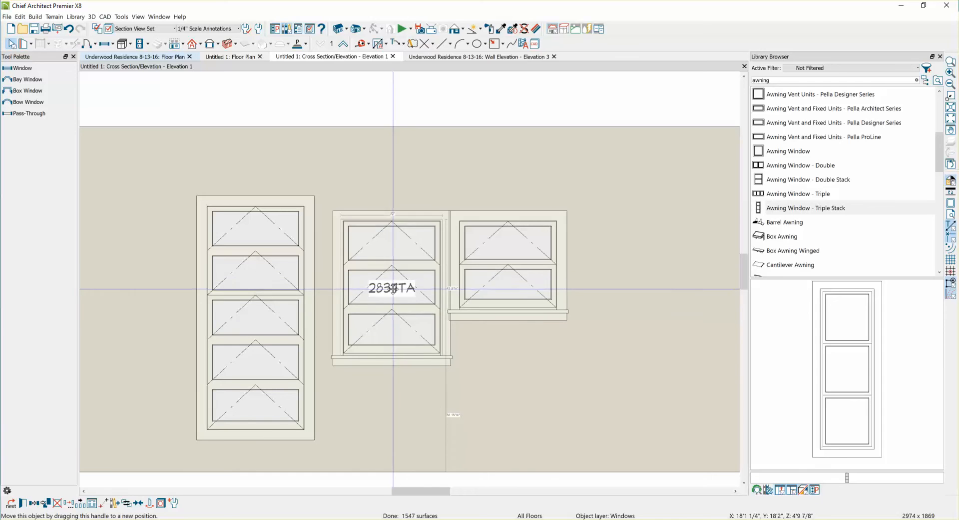
drag(393, 289, 393, 336)
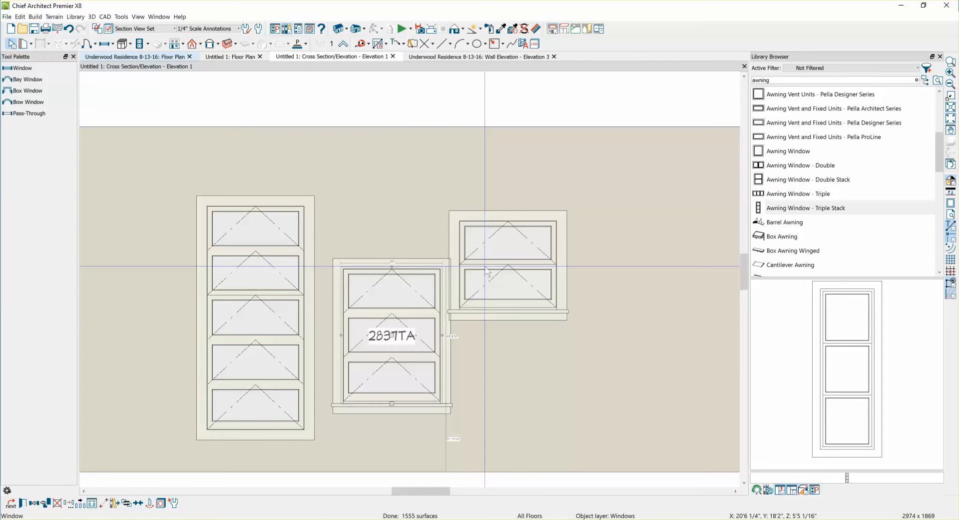
Raise the double awning window to the wall's upper edge and center it horizontally above the triple awning window
click(488, 272)
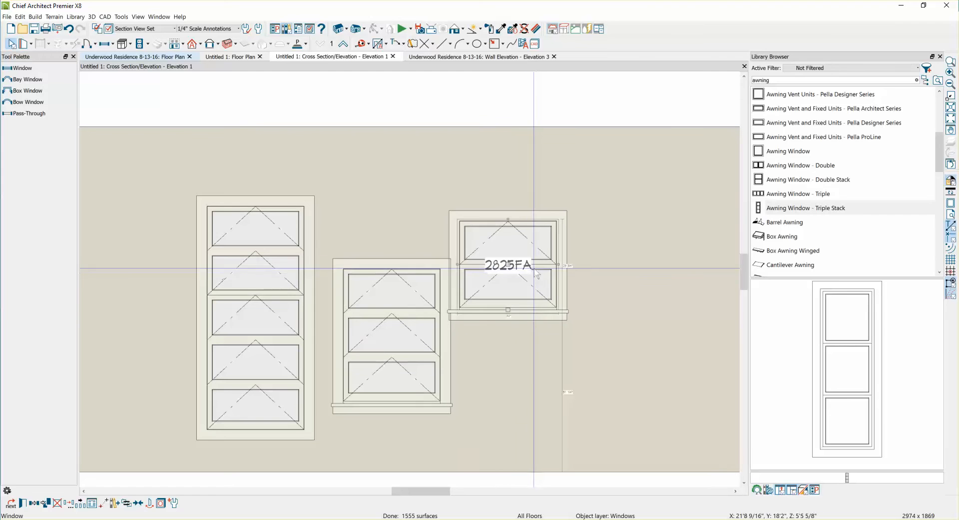
drag(508, 264, 505, 182)
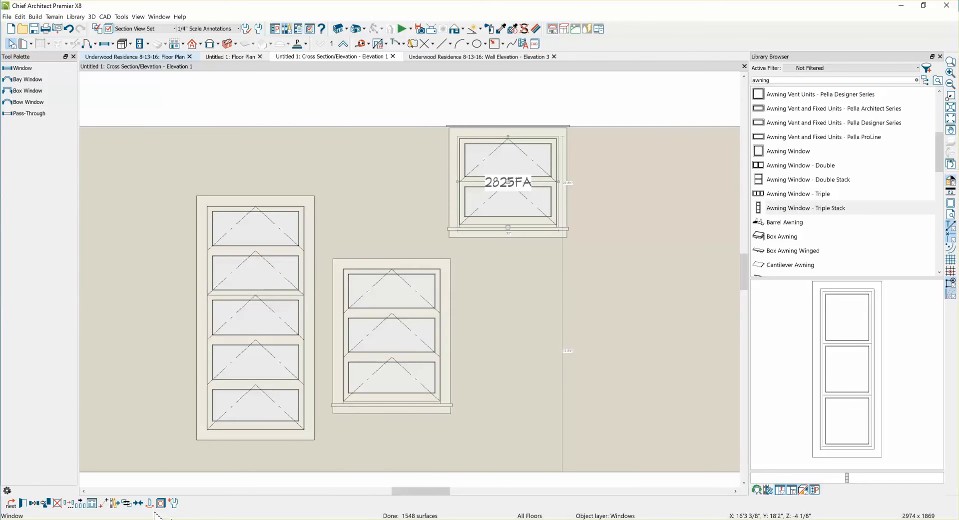
click(406, 385)
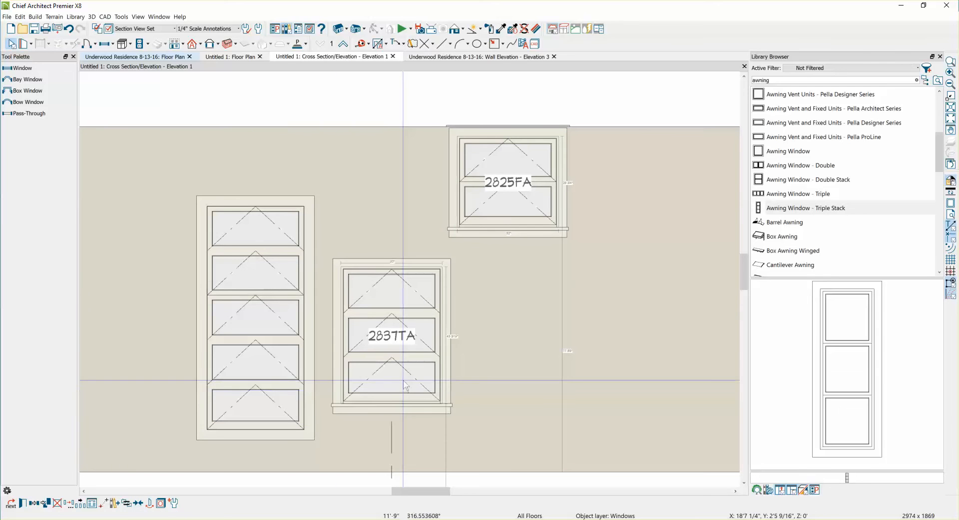
click(394, 355)
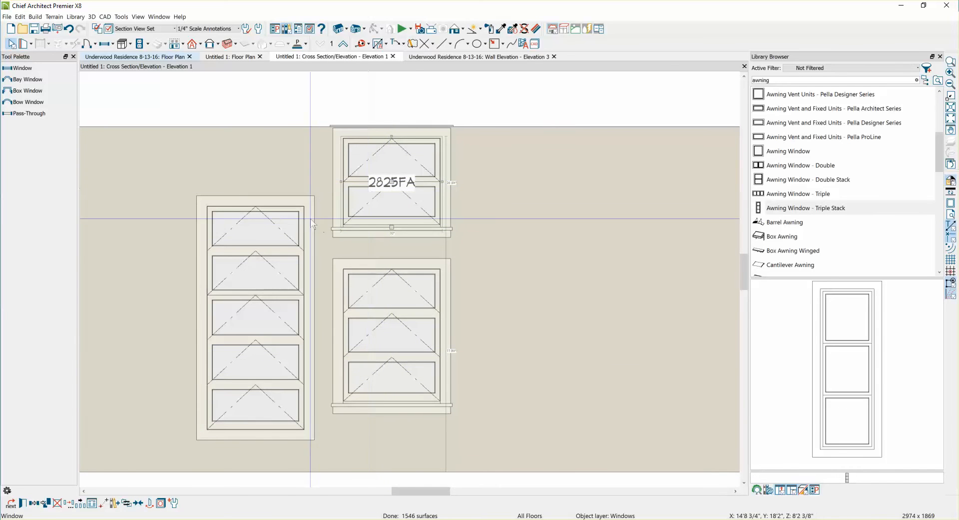
Check the default window settings and lower both awning windows until the double one sits directly above the triple one
double_click(19, 70)
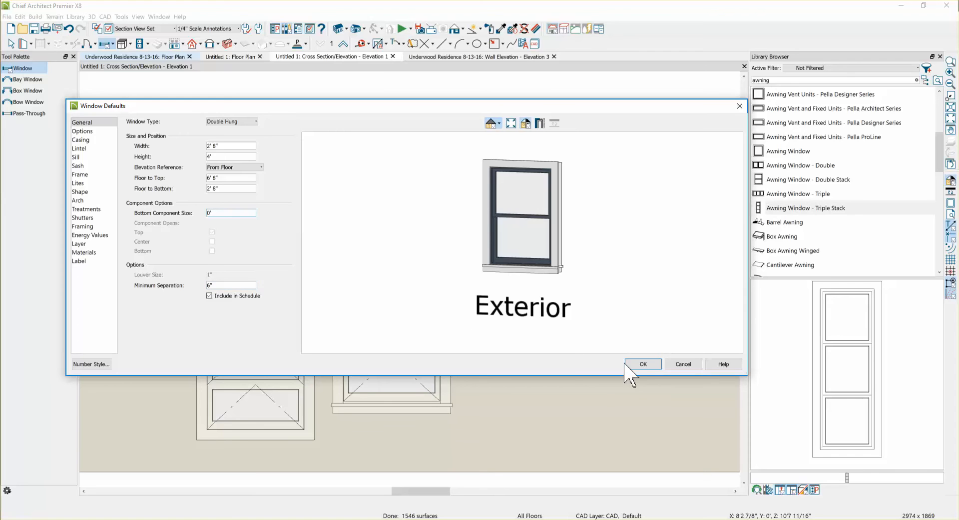
click(644, 364)
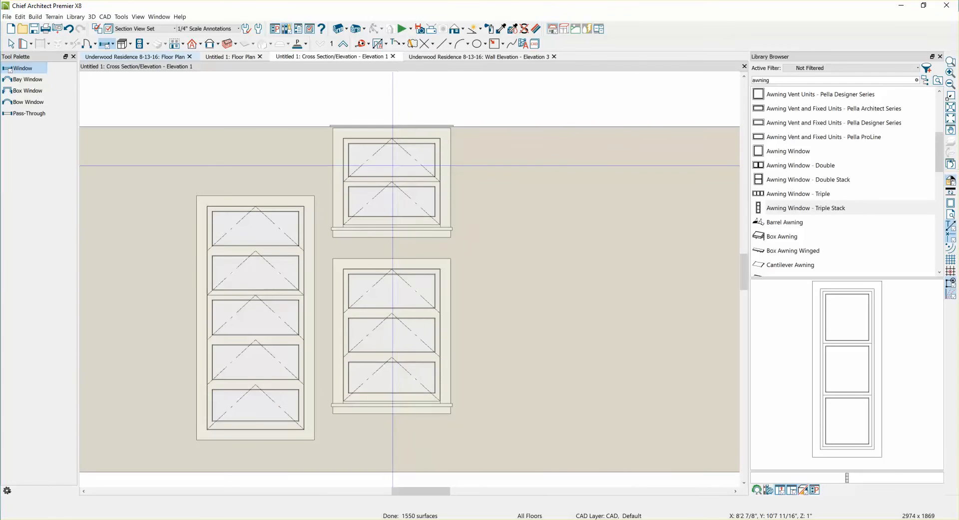
click(393, 181)
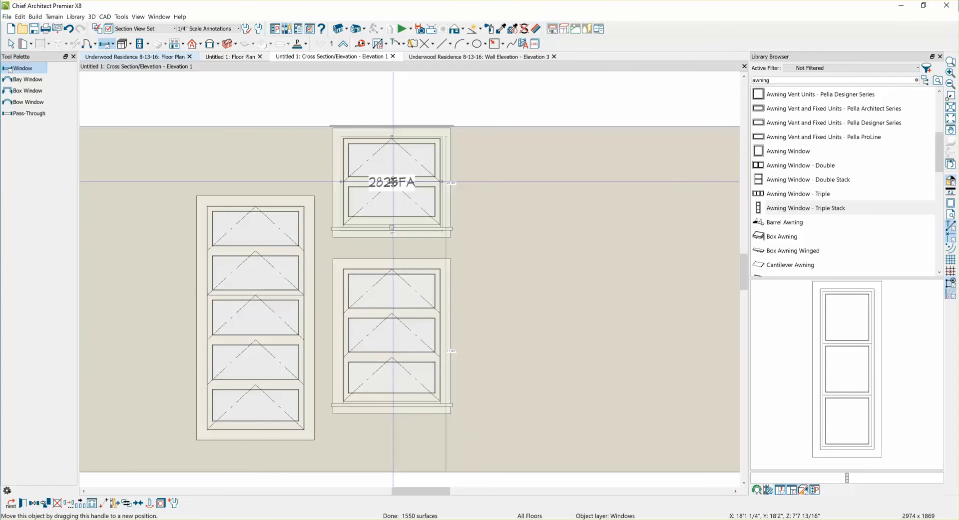
drag(393, 182, 391, 239)
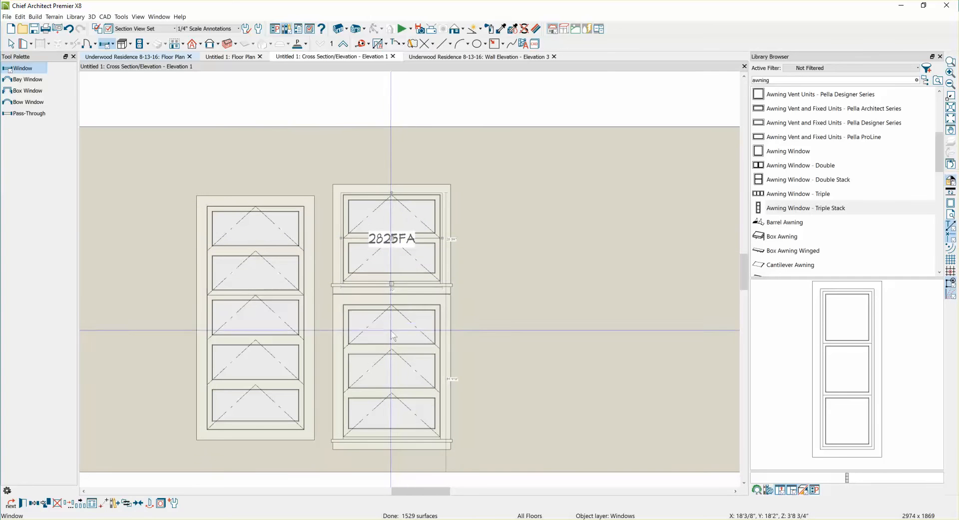
key(Escape)
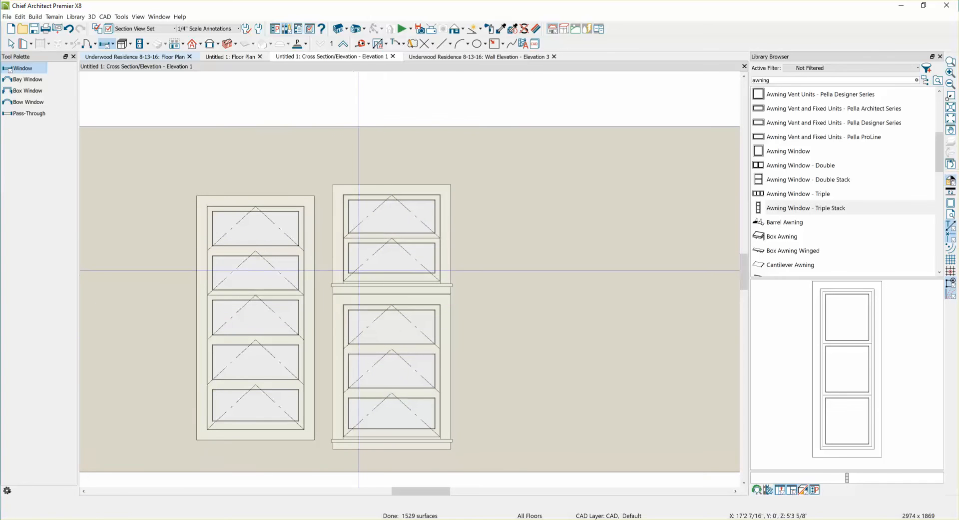
Combine the double and triple awning windows into a single mulled unit
click(378, 272)
shift+click(390, 343)
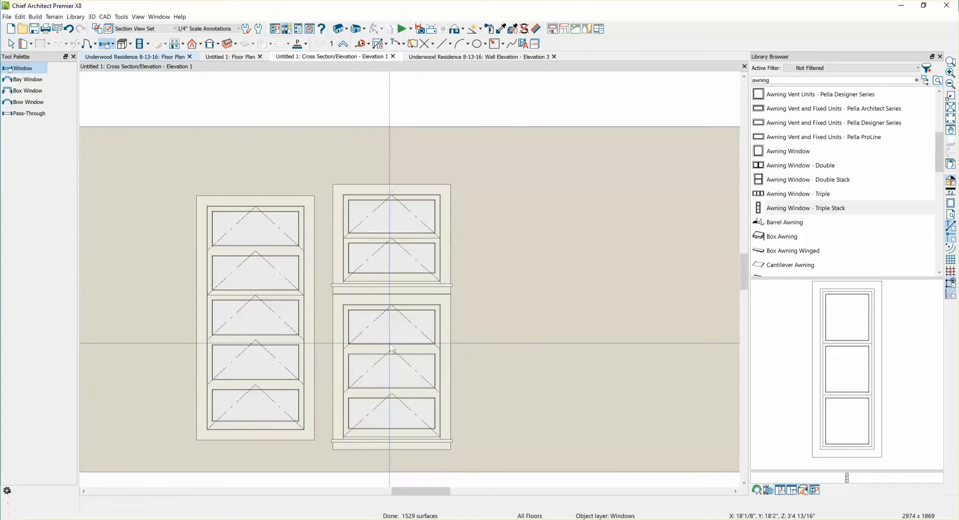
click(391, 345)
shift+click(395, 267)
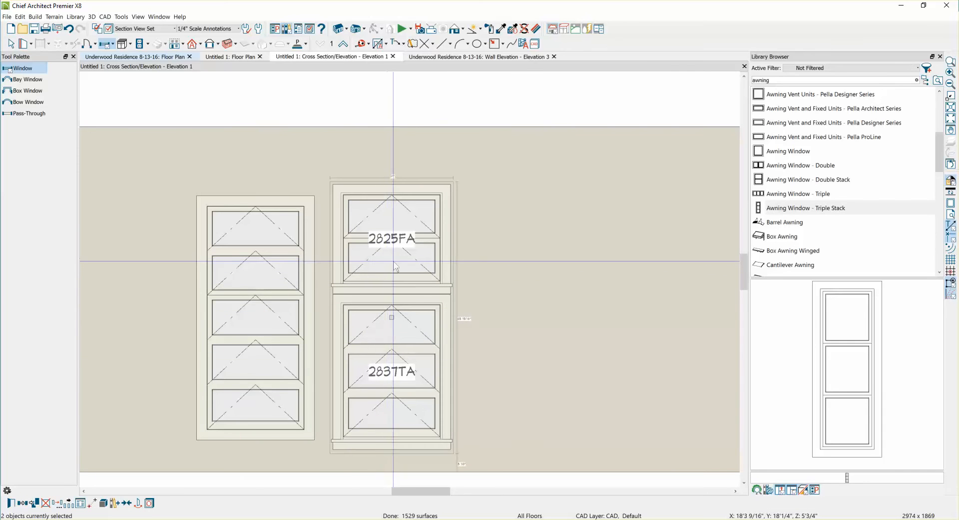
click(103, 503)
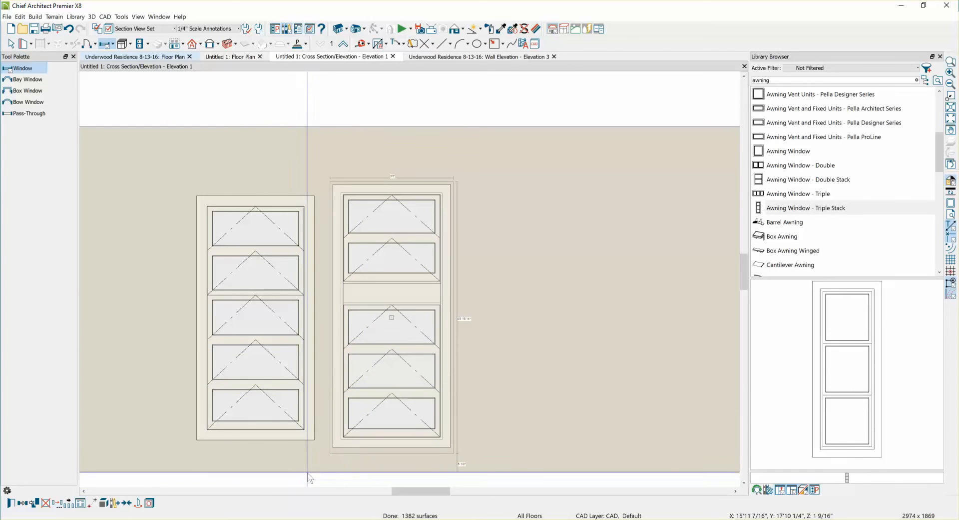
Outline the gap between the double and triple awning sections with a rectangular polyline, and explode the mulled unit
click(495, 44)
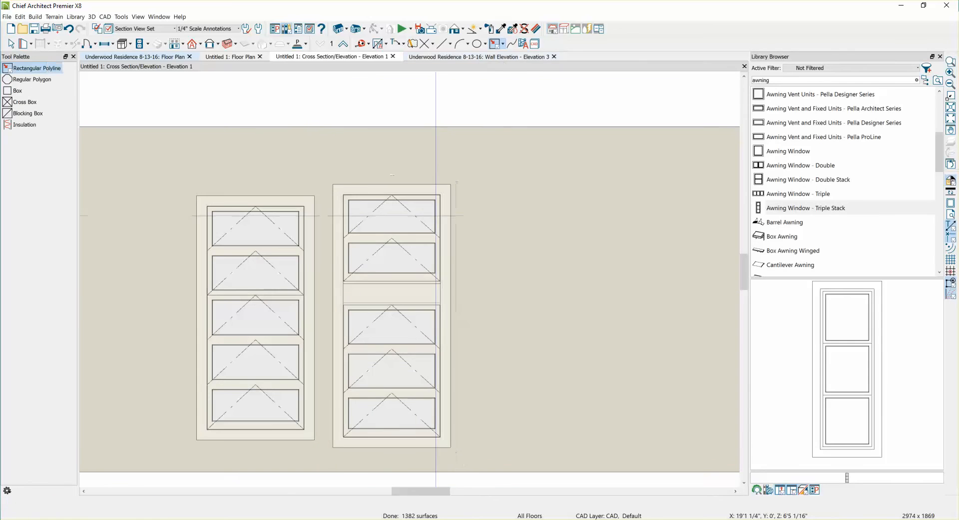
drag(338, 281, 449, 308)
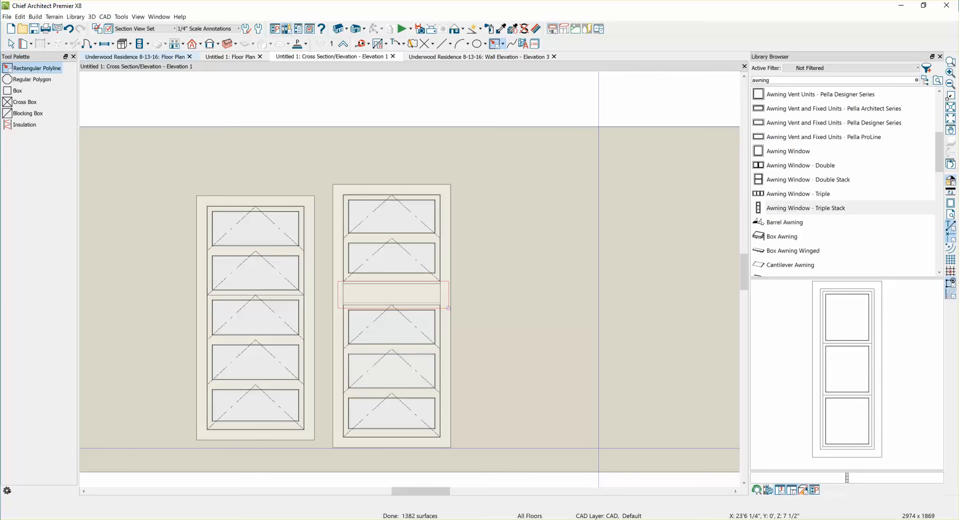
key(space)
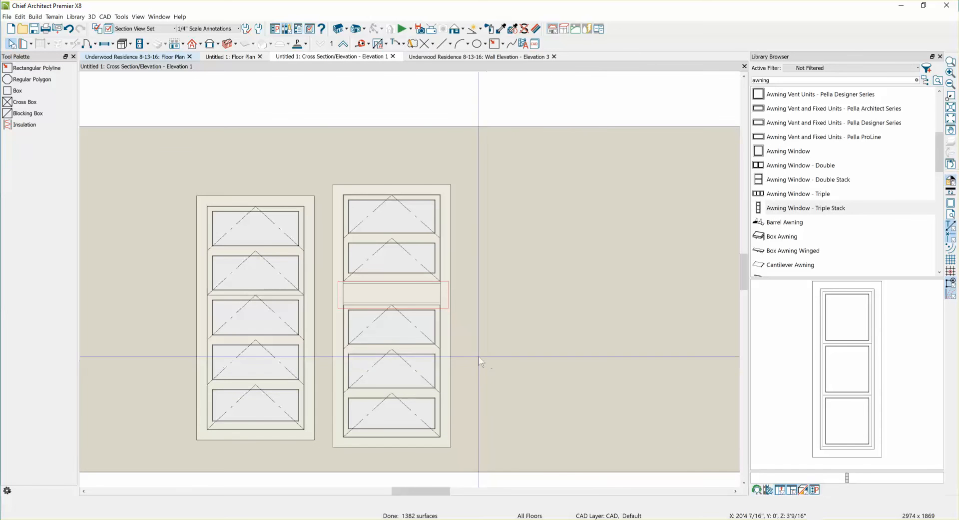
click(424, 311)
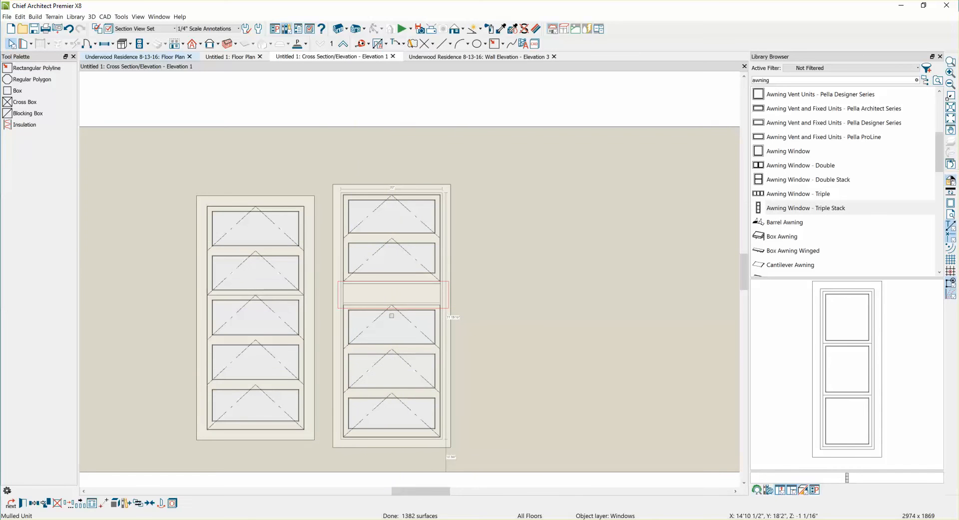
click(115, 502)
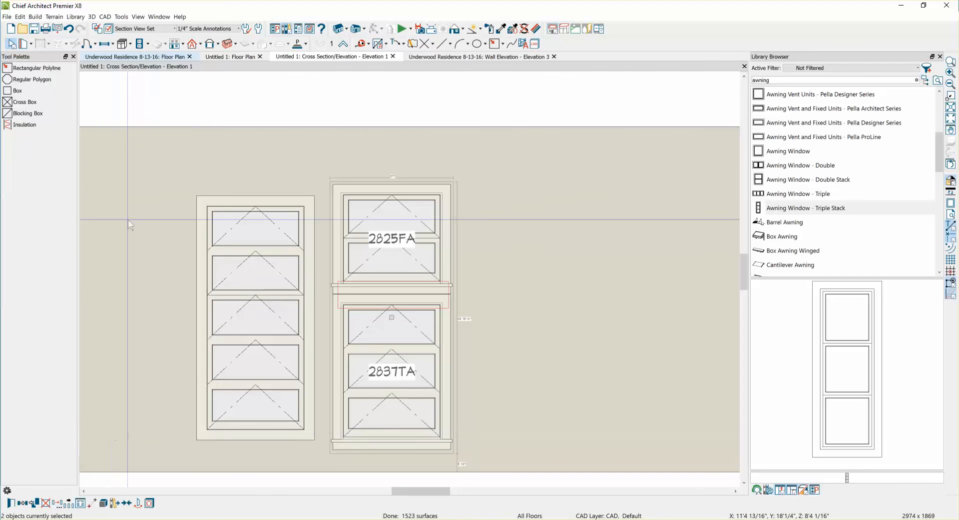
Set the minimum separation in the window defaults to 0
click(106, 44)
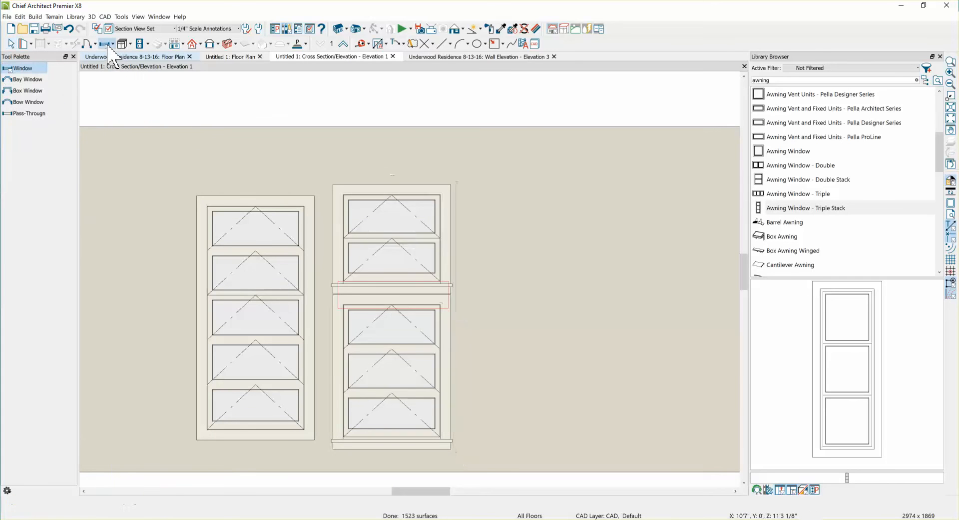
double_click(107, 45)
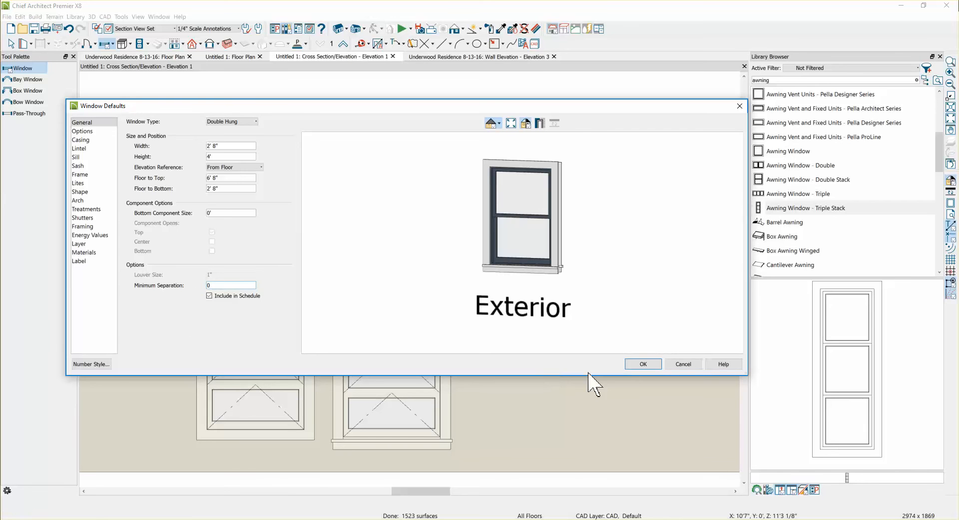
click(633, 365)
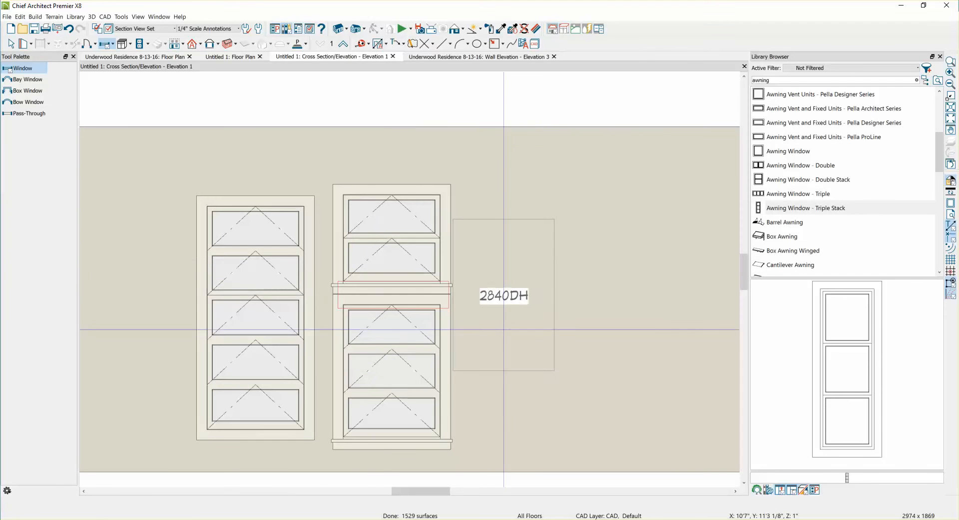
key(space)
Lower the double awning window against the triple awning window and combine the two into a mulled unit
click(384, 259)
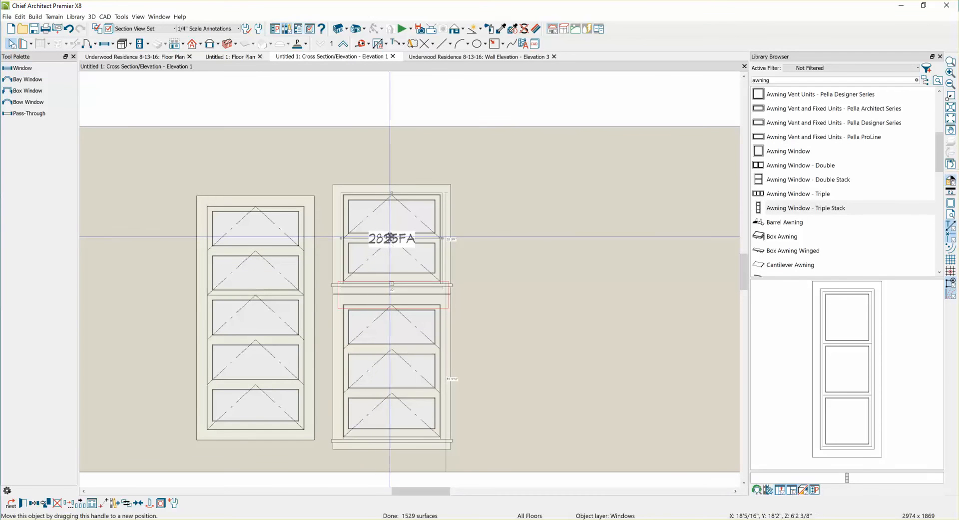
drag(392, 238, 393, 266)
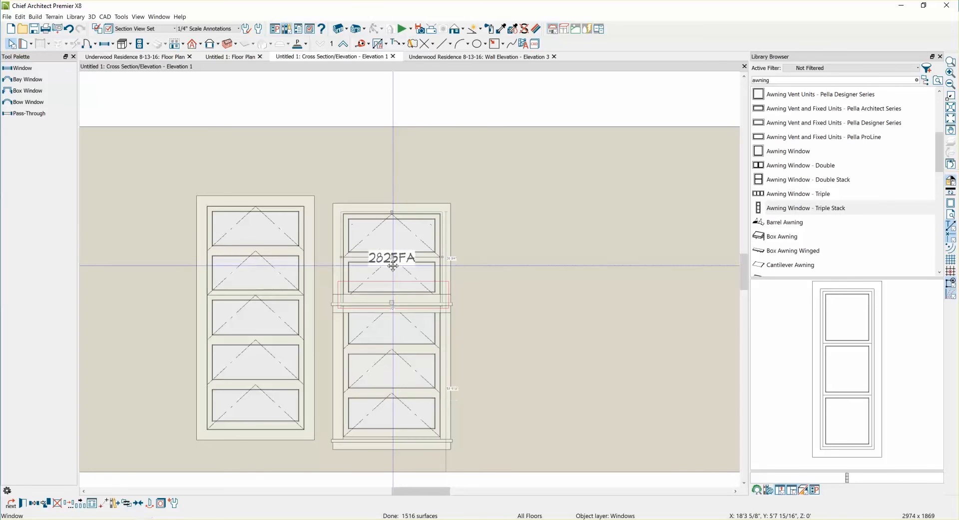
shift+click(410, 369)
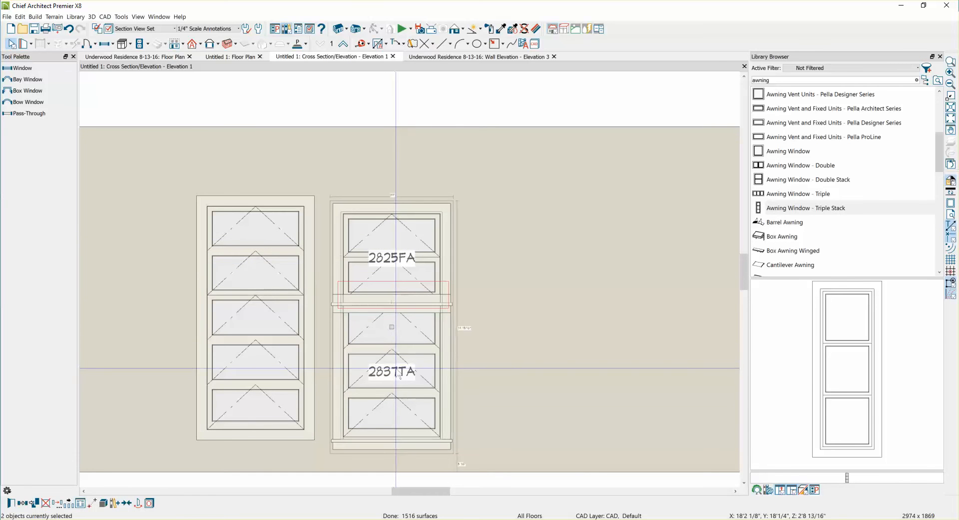
click(104, 504)
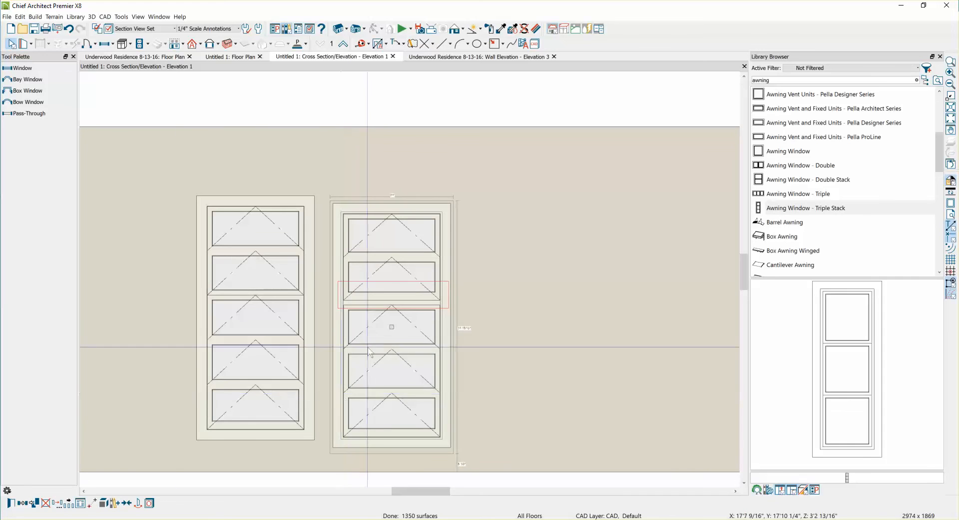
Inspect the seam between the double and triple awning sections and delete the rectangular polyline around it
scroll(378, 348, up, 2)
scroll(378, 351, up, 3)
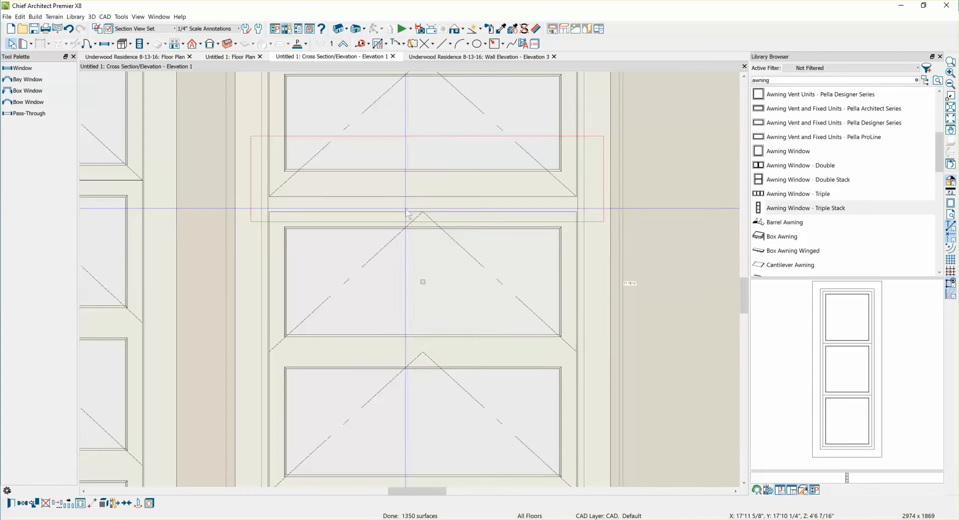
scroll(419, 216, down, 3)
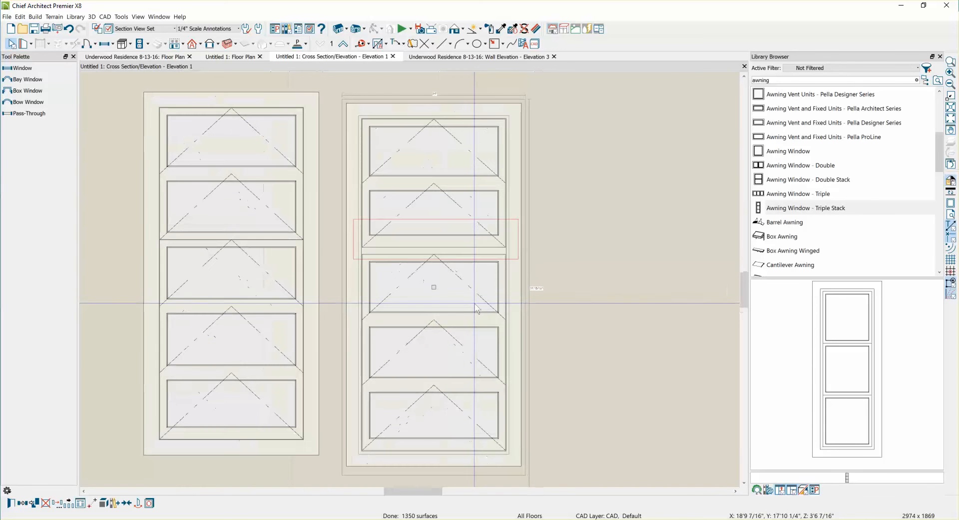
click(469, 219)
key(Delete)
Explode the new mulled unit and the original five-pane unit beside it into their separate windows
click(430, 304)
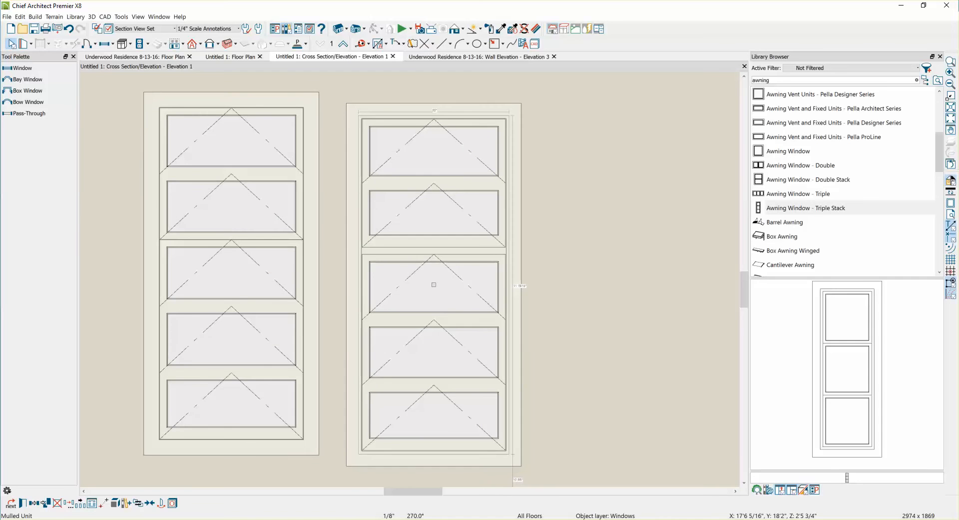
click(126, 502)
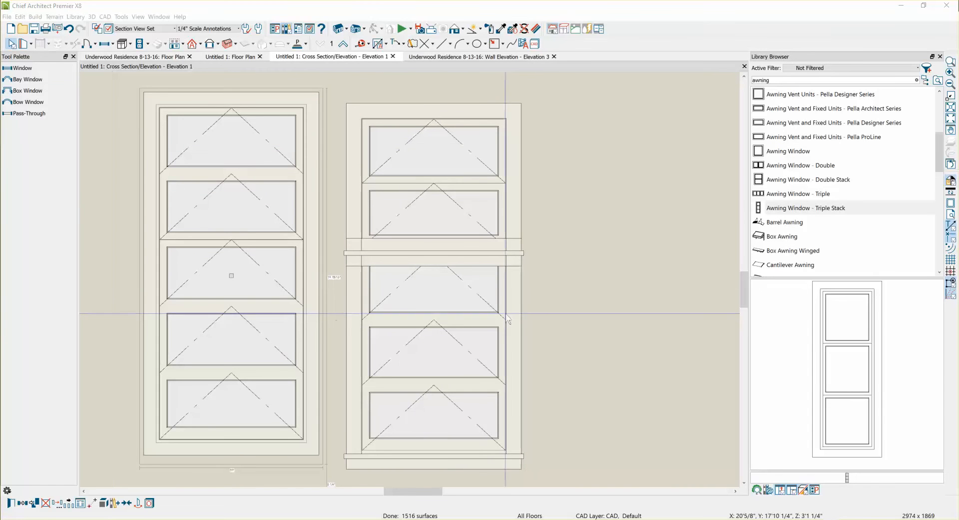
click(173, 225)
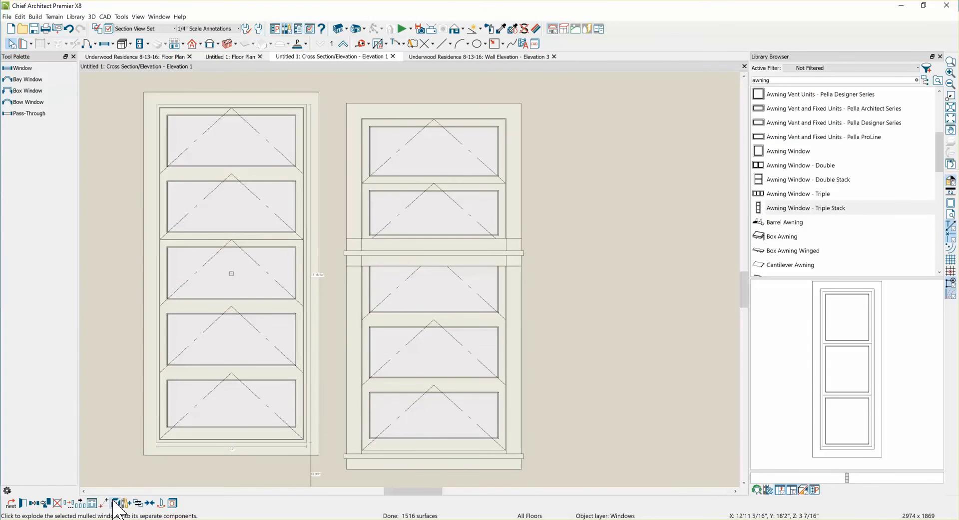
click(137, 503)
Review the casing, sill, sash and frame settings of the original unit's double awning window
double_click(243, 231)
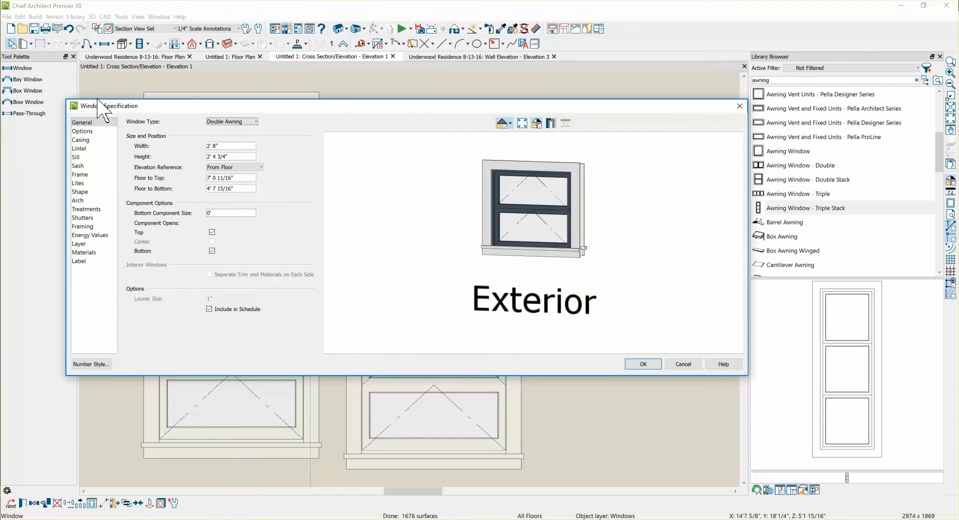
click(80, 140)
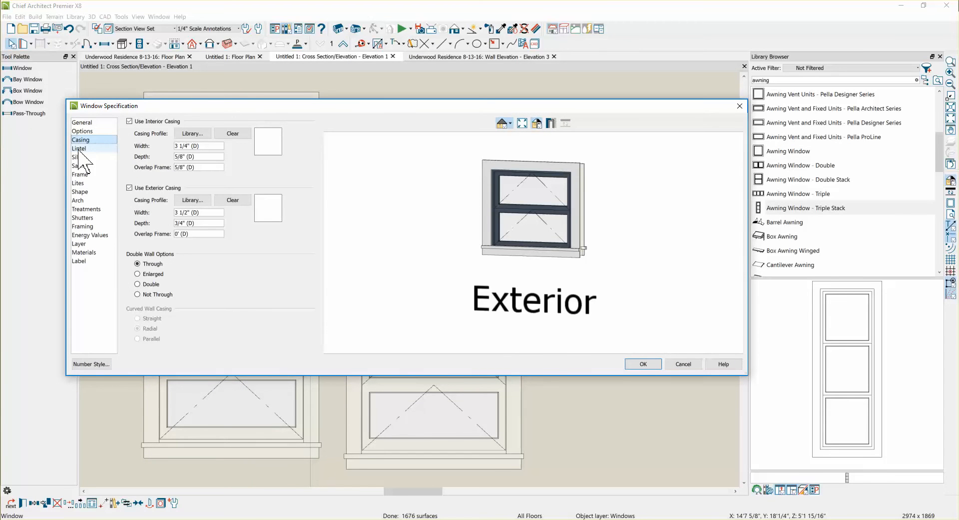
click(78, 157)
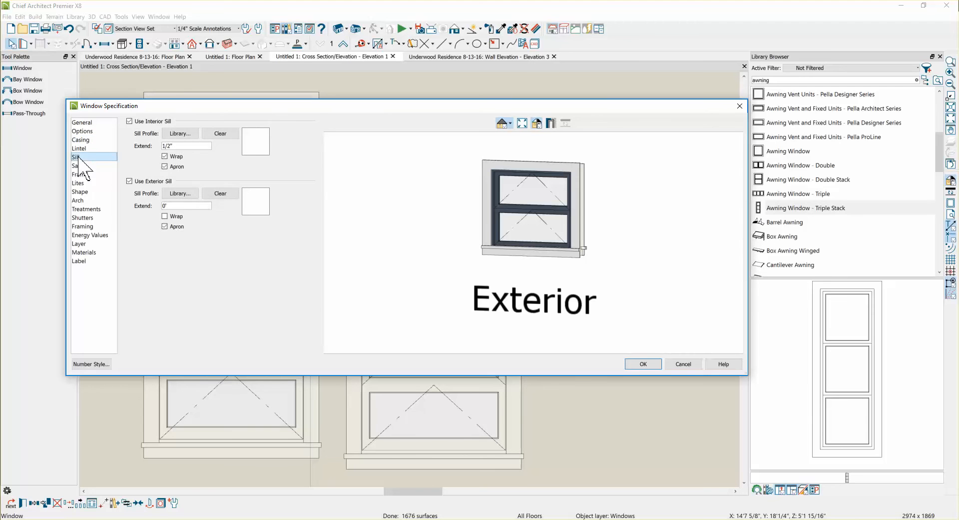
click(78, 165)
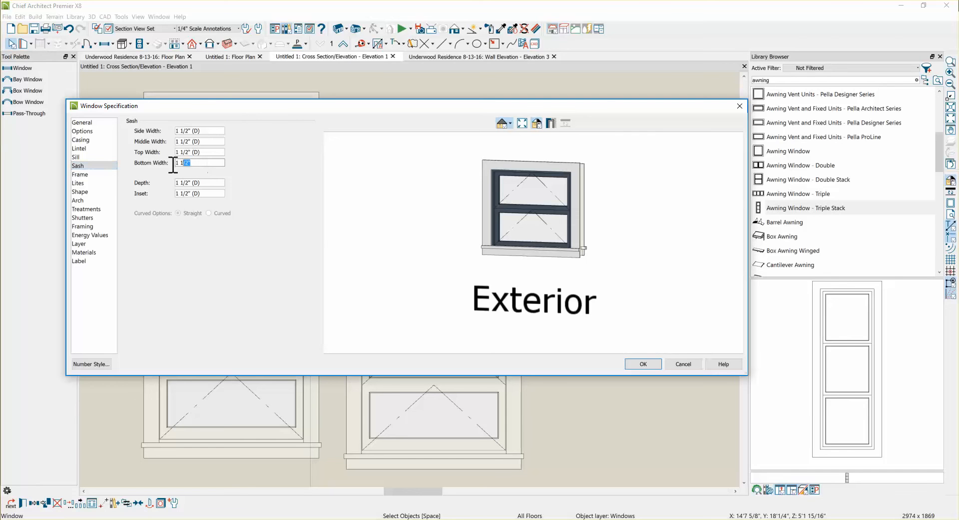
click(210, 152)
click(91, 175)
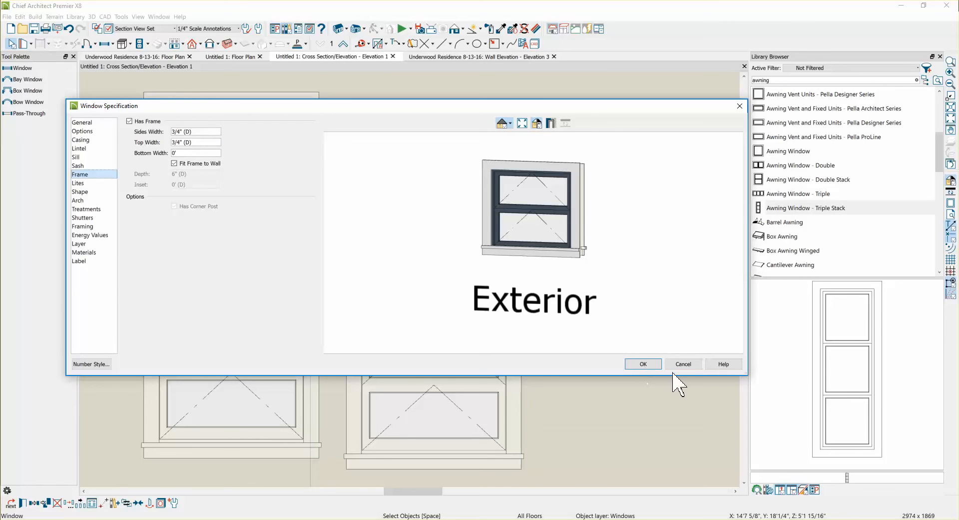
click(650, 365)
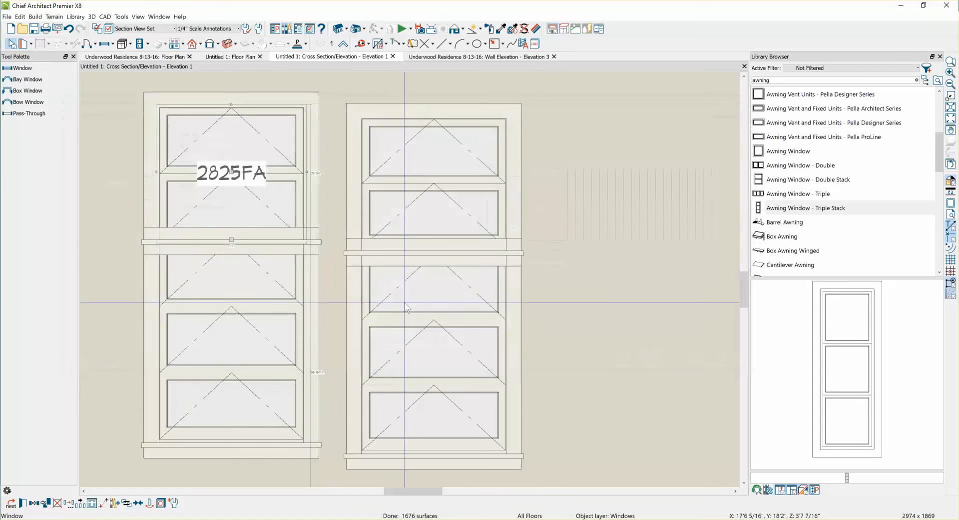
Set the bottom sash width of the new unit's double awning window to 1 1/2"
double_click(413, 217)
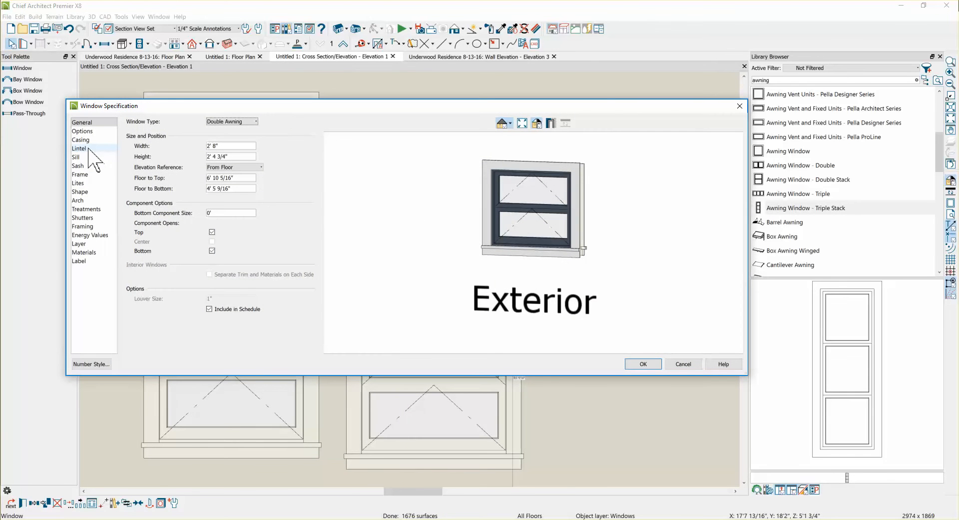
click(80, 165)
drag(212, 162, 171, 165)
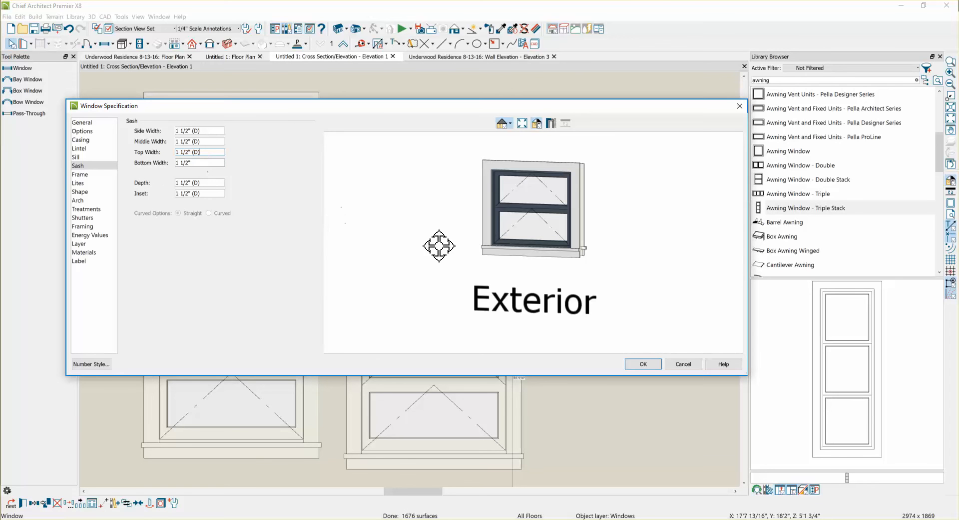
scroll(535, 241, up, 5)
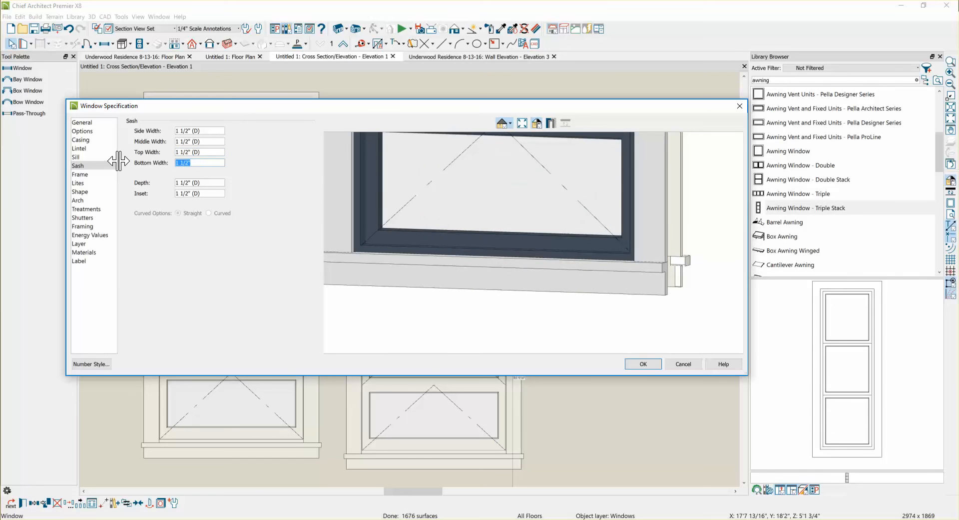
text(d)
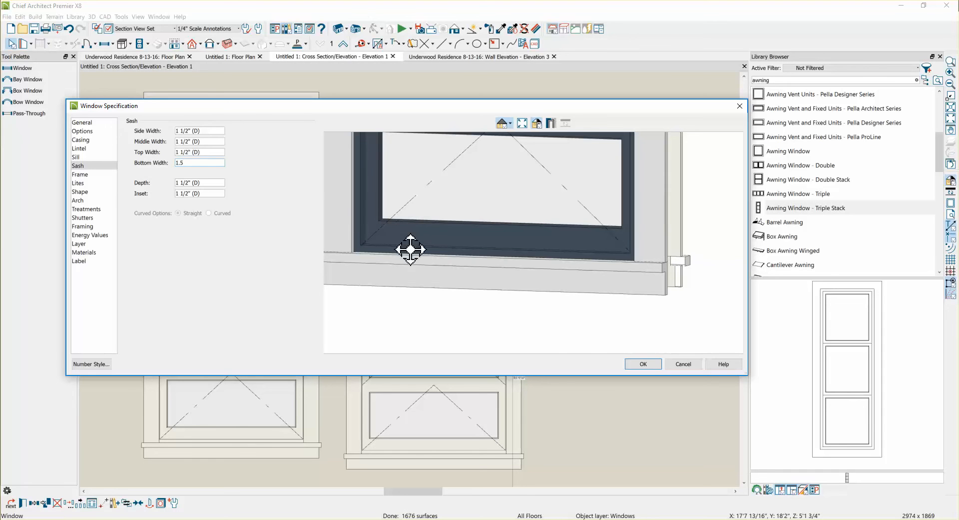
click(210, 153)
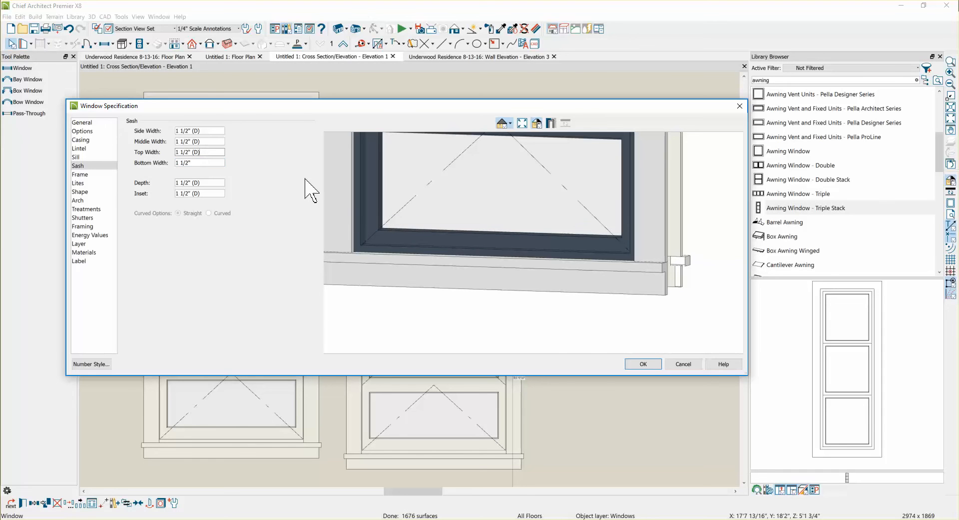
Set the bottom frame width of the new unit's double awning window to 0' and accept the window settings
click(85, 175)
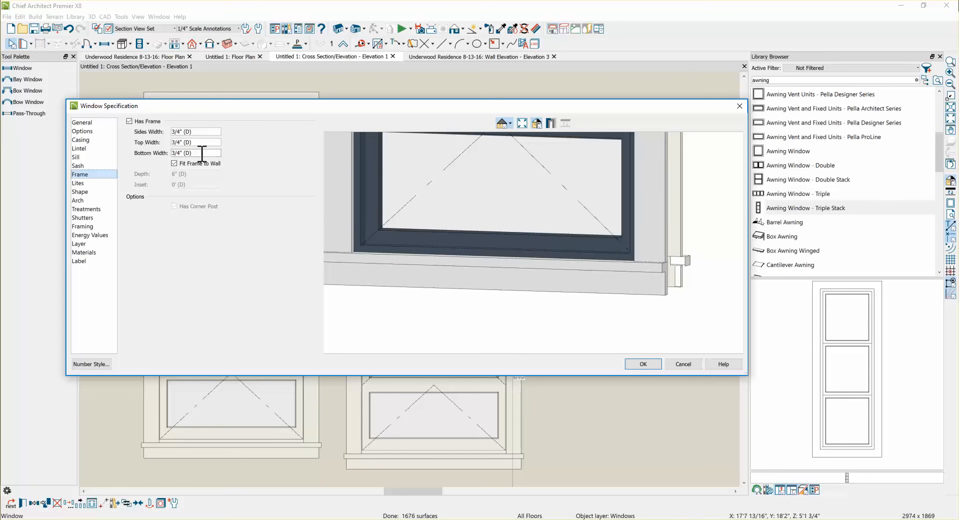
scroll(388, 229, up, 4)
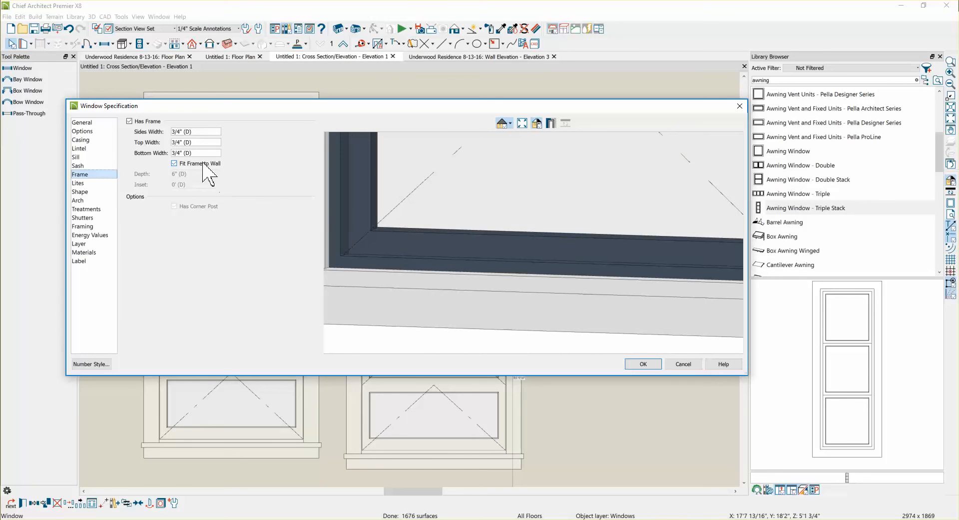
text(0')
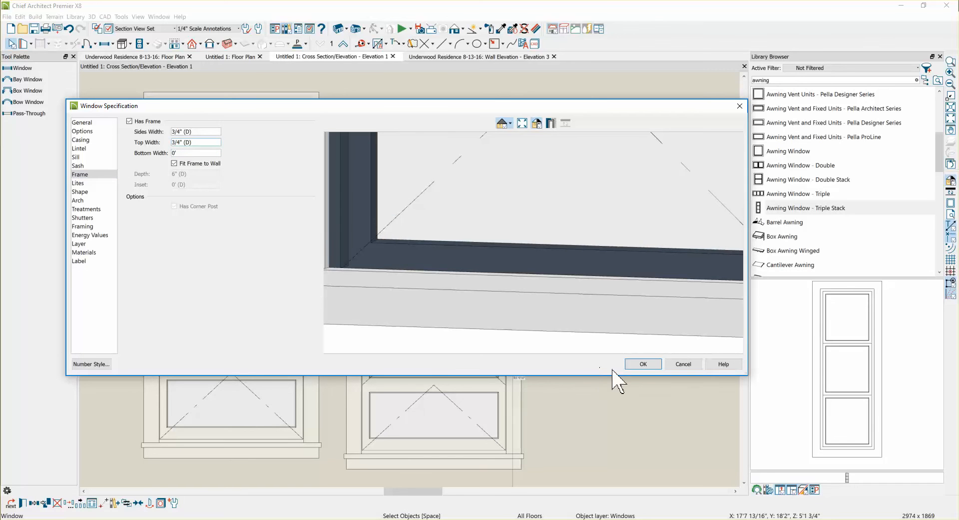
click(644, 364)
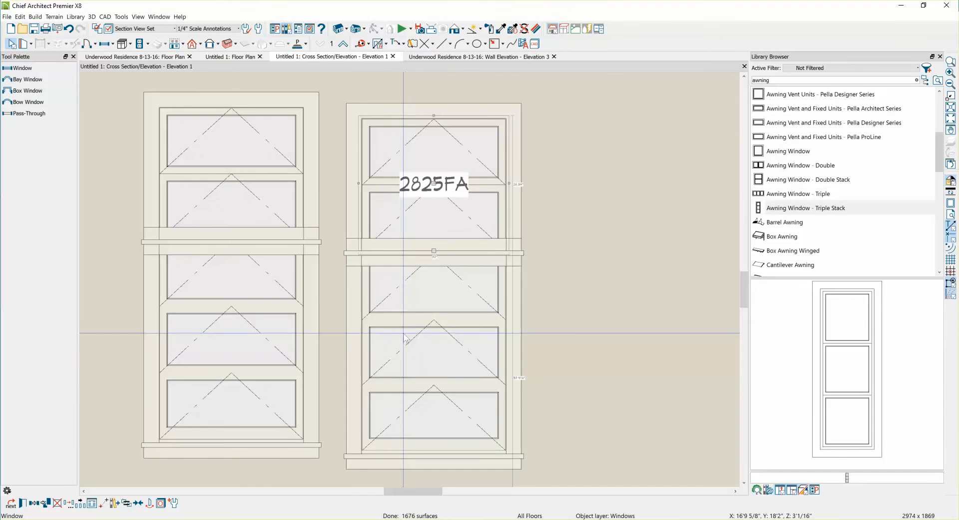
Review the sill, sash and frame settings of the original unit's triple awning window
click(247, 340)
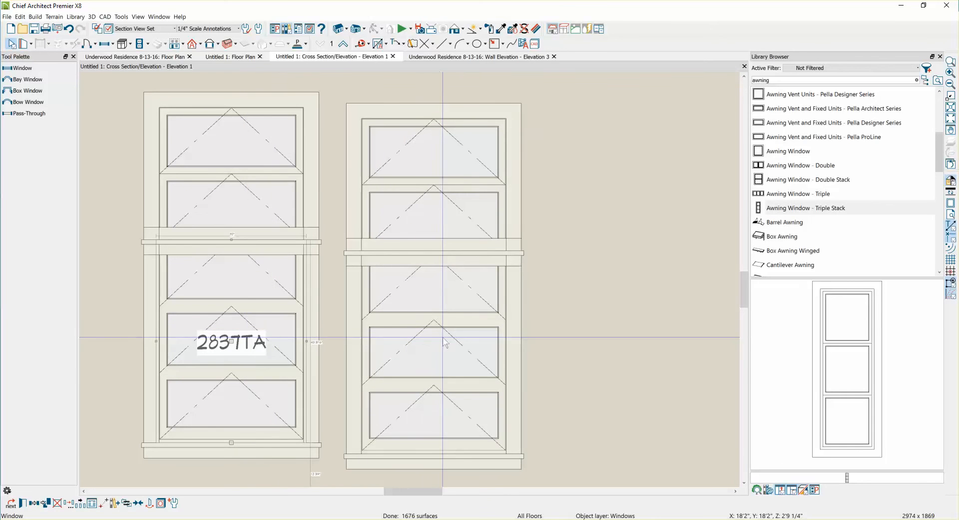
double_click(228, 337)
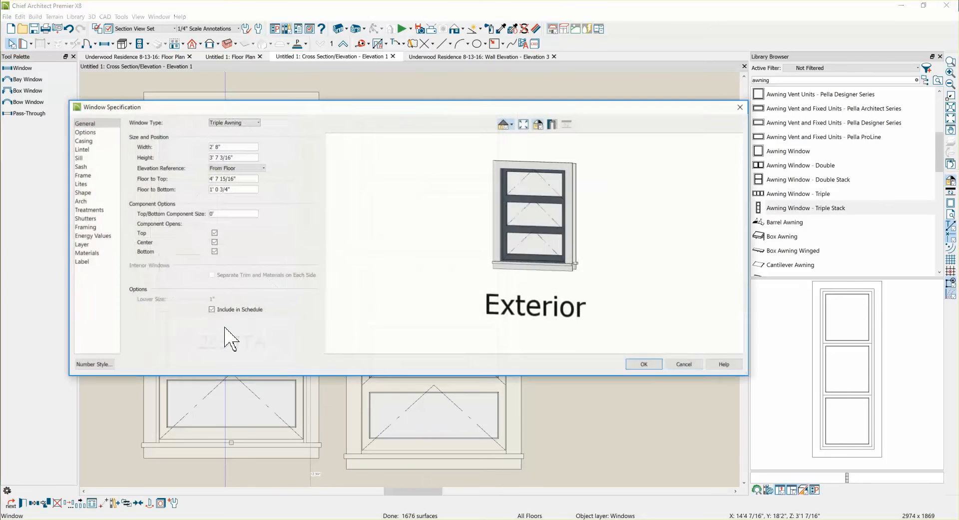
click(83, 157)
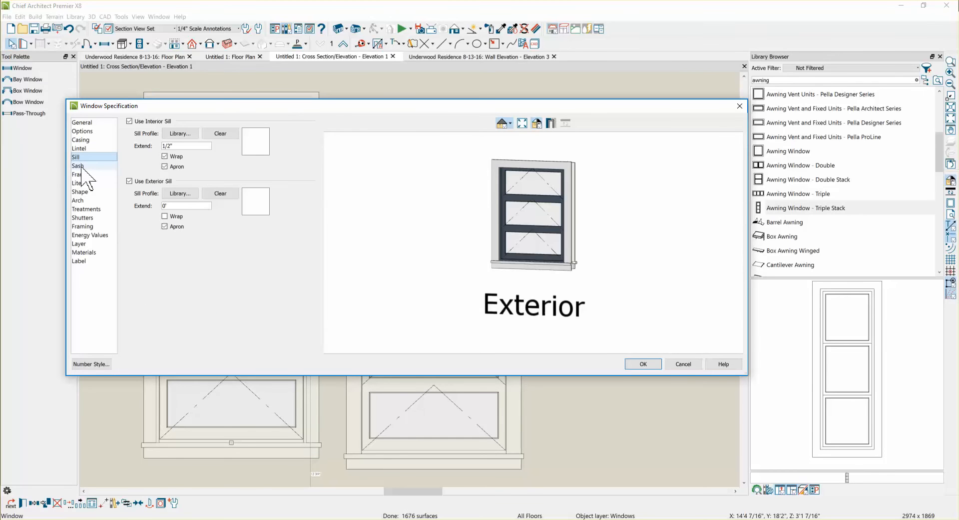
click(79, 166)
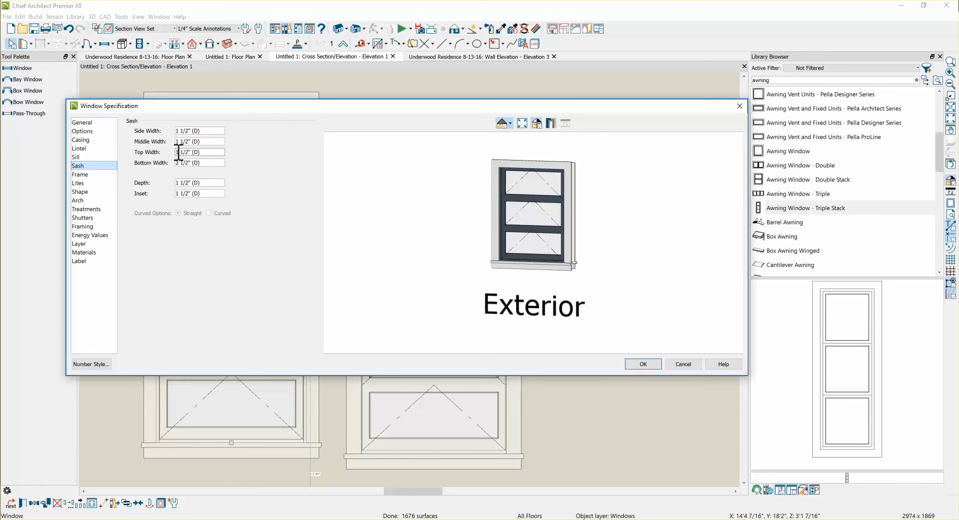
click(88, 175)
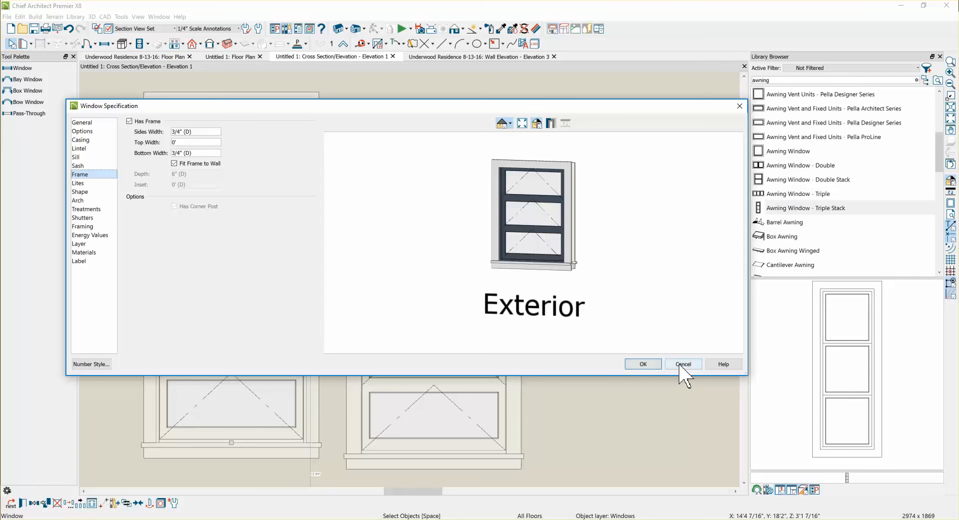
click(645, 365)
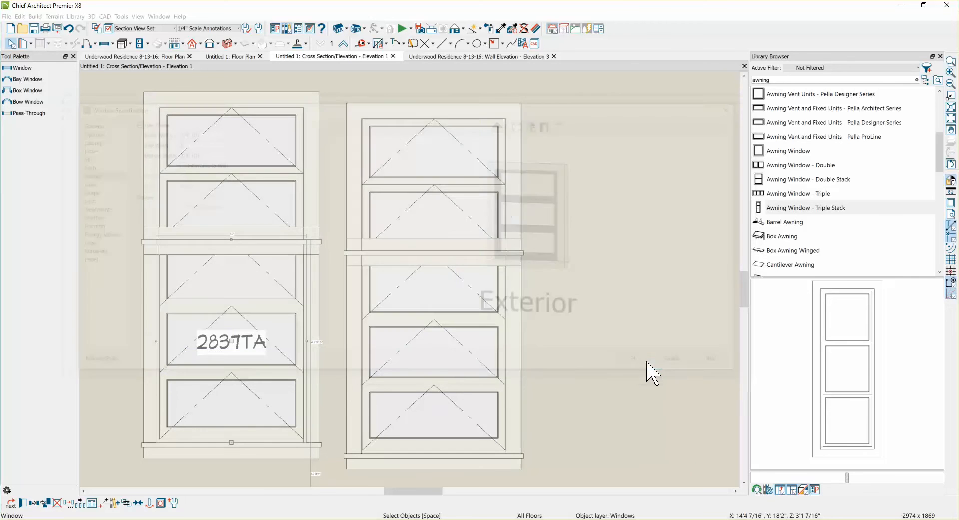
Set the top frame width of the new unit's triple awning window to 0'
double_click(447, 328)
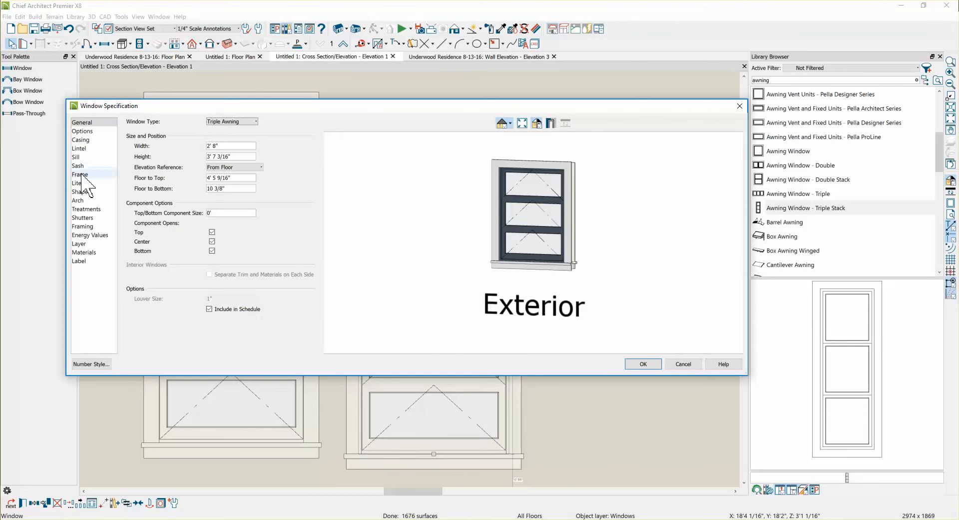
click(81, 174)
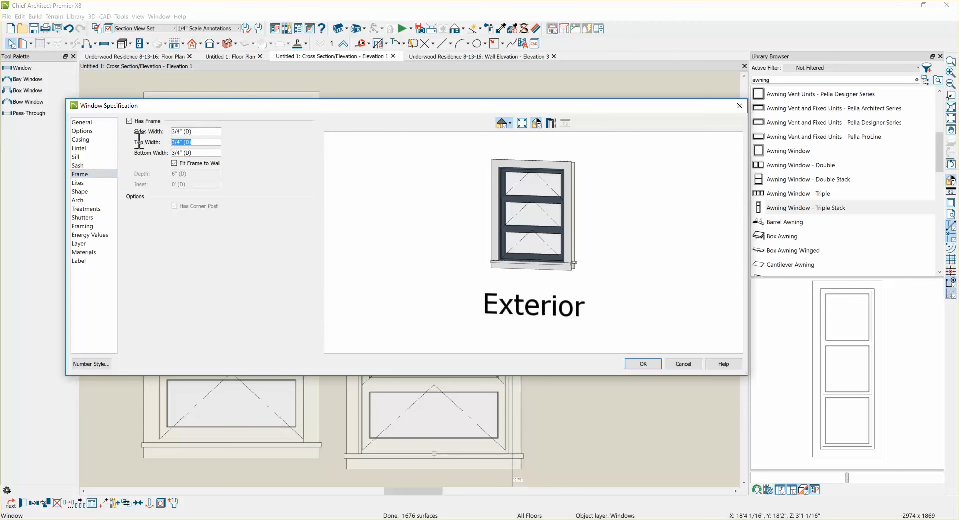
scroll(534, 154, up, 5)
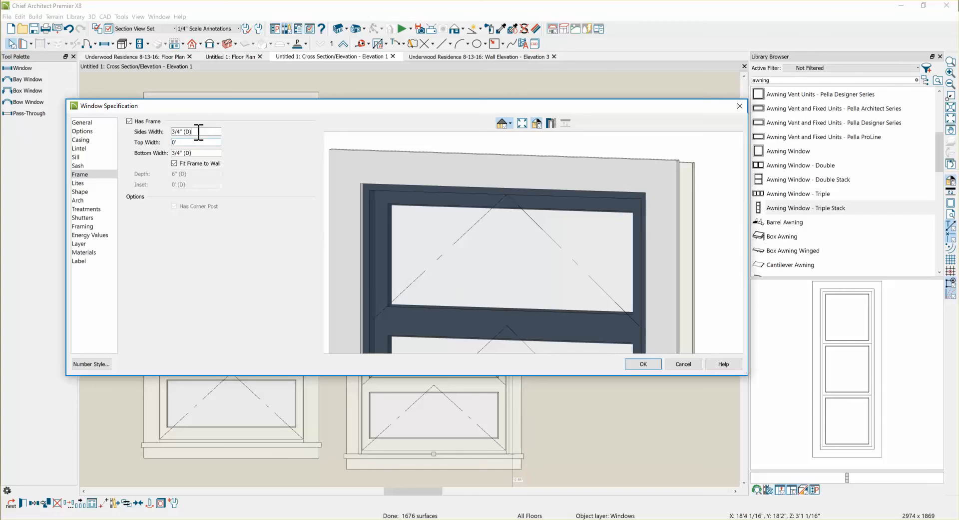
click(644, 363)
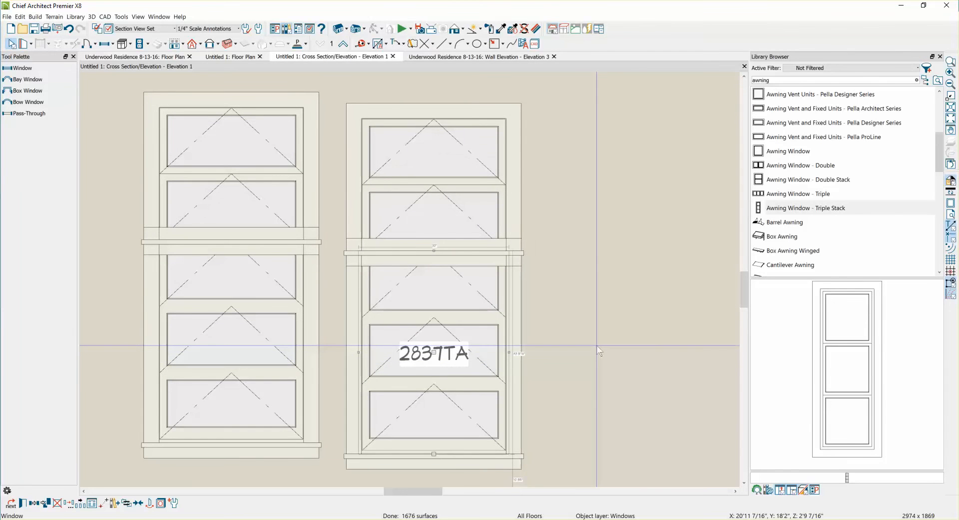
Combine the new double and triple awning windows into a mulled unit and check the seam between them
click(396, 209)
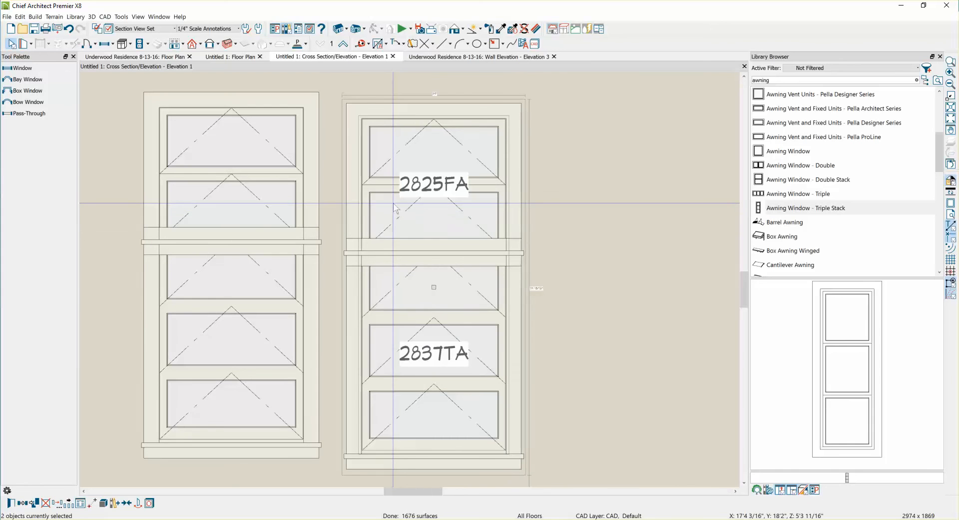
click(104, 502)
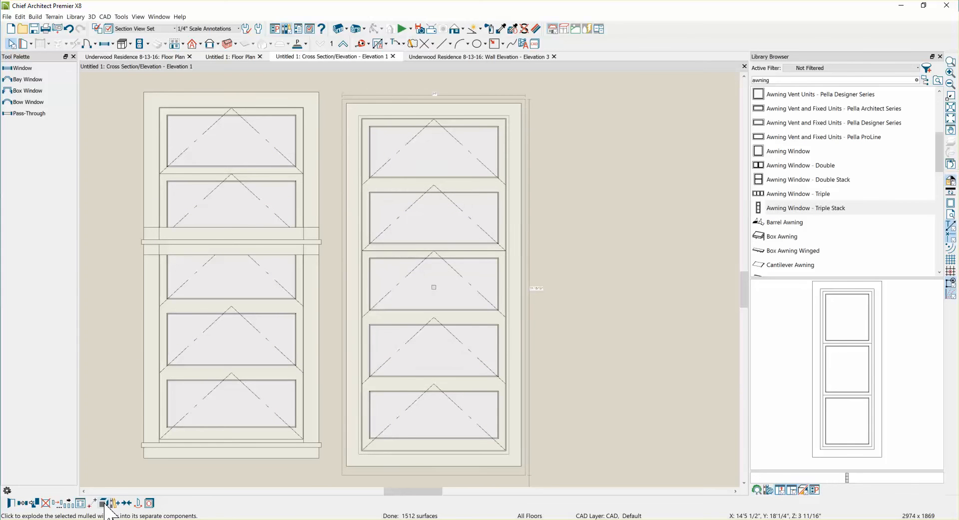
scroll(413, 267, up, 3)
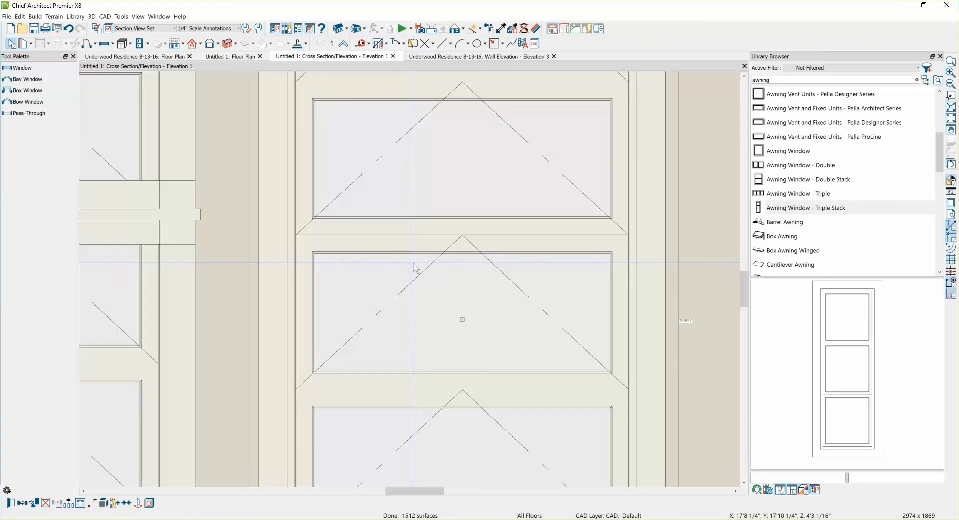
scroll(410, 256, down, 2)
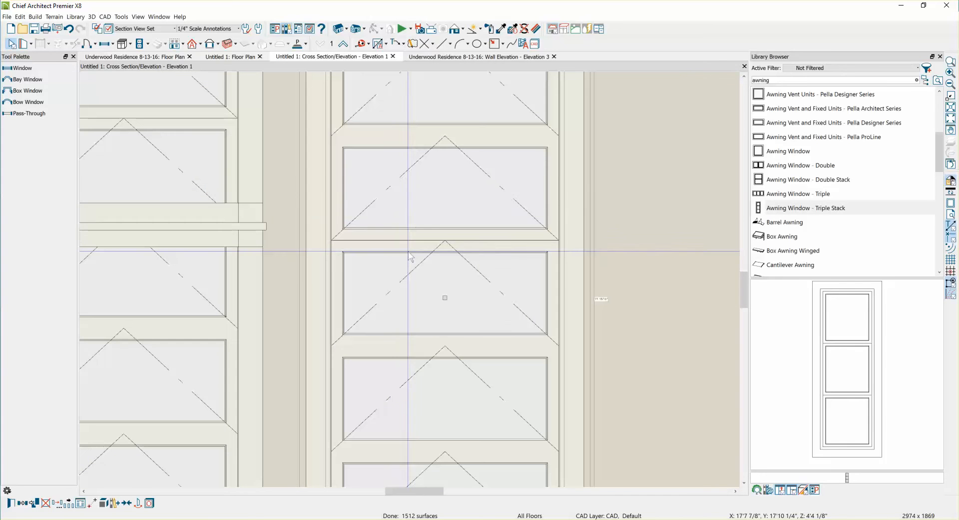
Draw a horizontal line through the rail between the mulled unit's two upper panes and measure the rail's height from glass to glass
click(443, 43)
scroll(356, 134, up, 2)
scroll(355, 134, up, 3)
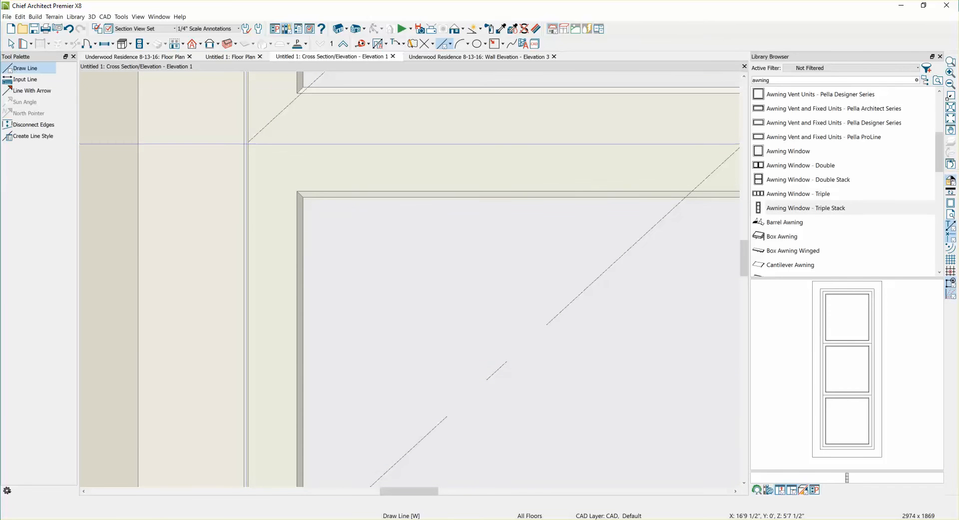
drag(248, 143, 847, 138)
scroll(348, 223, down, 3)
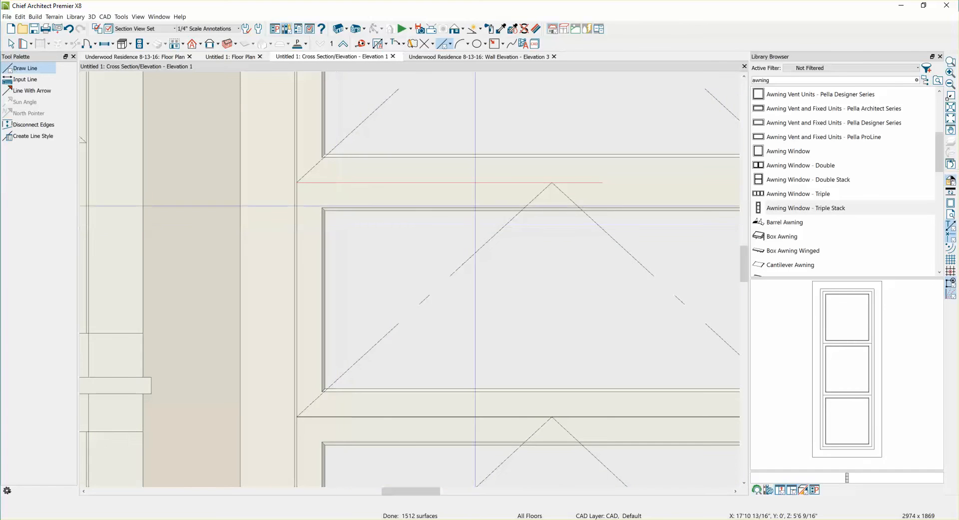
scroll(558, 184, up, 2)
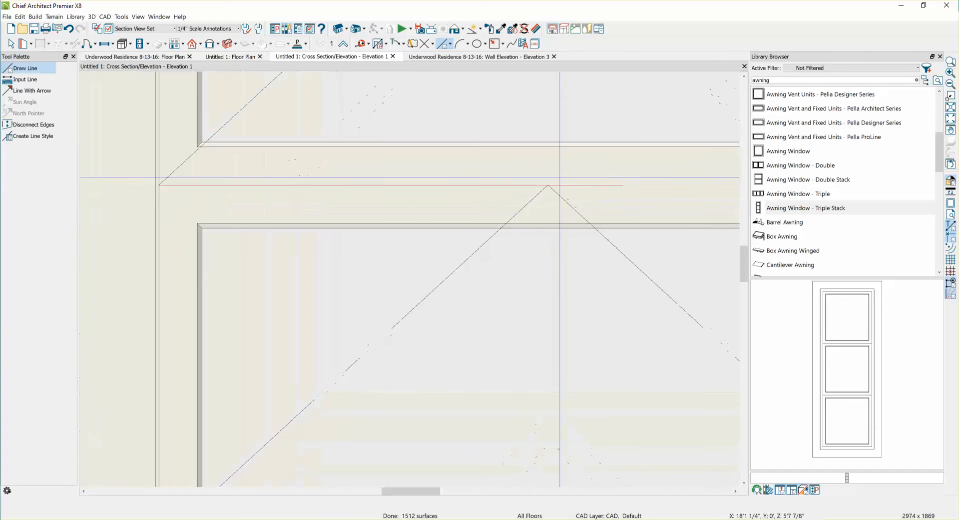
click(362, 44)
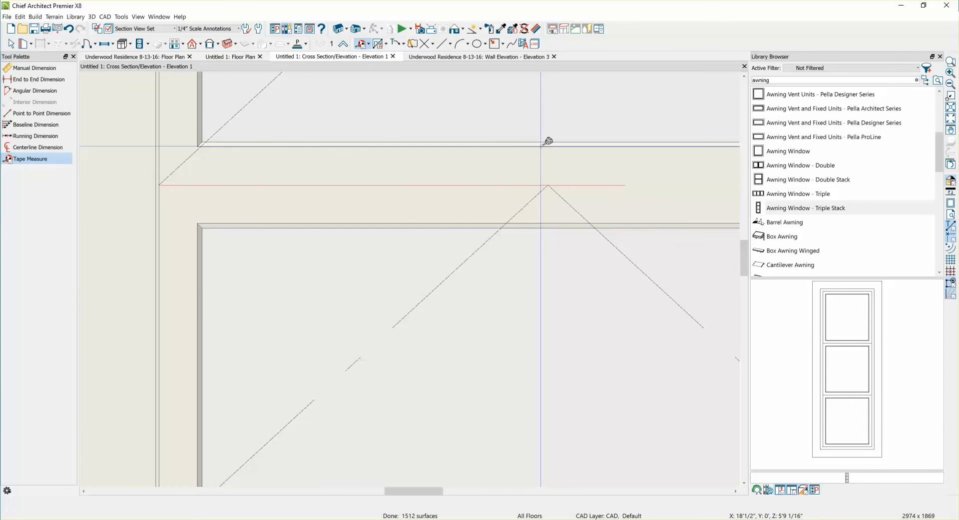
drag(539, 148, 537, 223)
Examine the seam between the double and triple sections of the mulled unit up close and against the other rails
scroll(506, 132, down, 4)
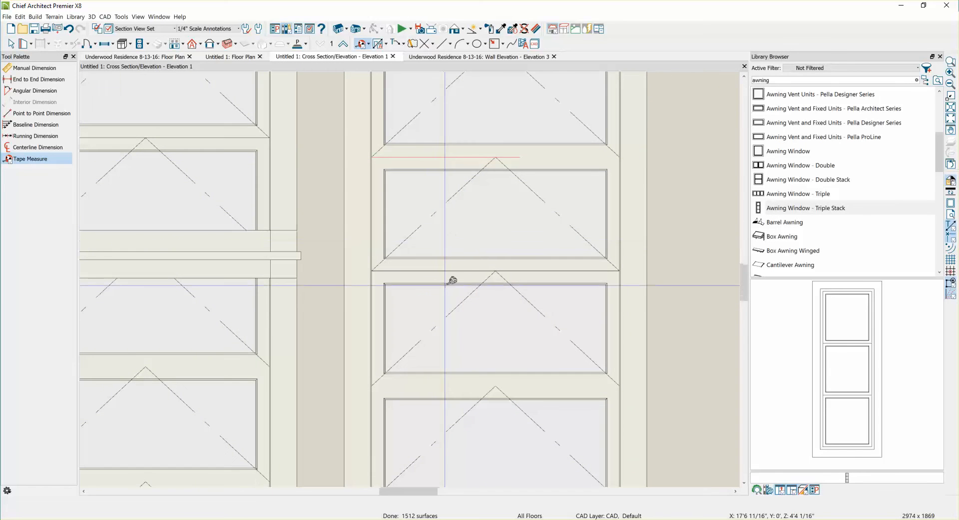
scroll(507, 281, up, 4)
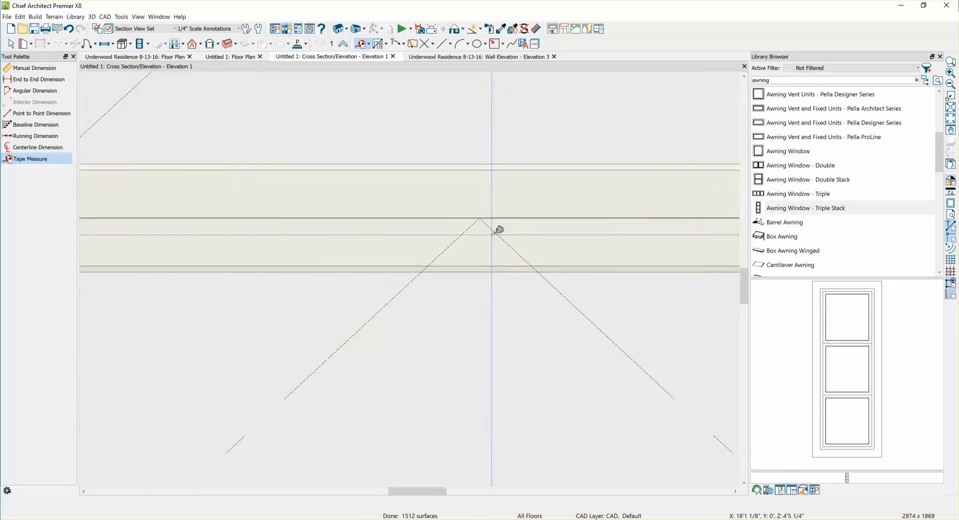
scroll(473, 220, up, 3)
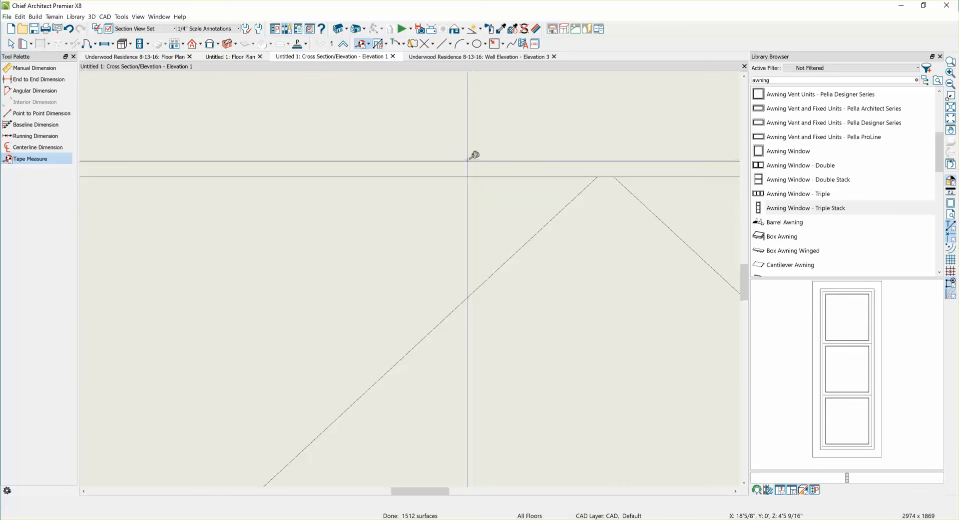
scroll(392, 241, down, 2)
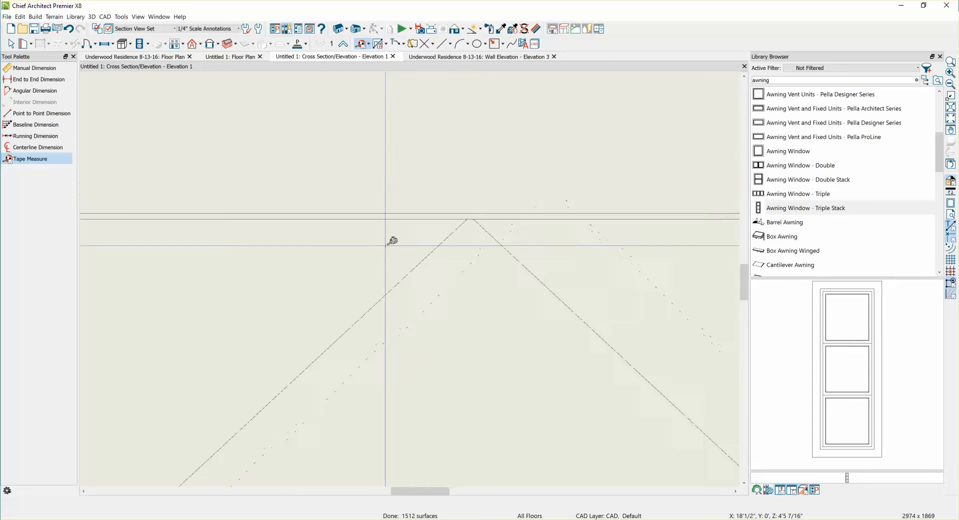
scroll(393, 245, down, 3)
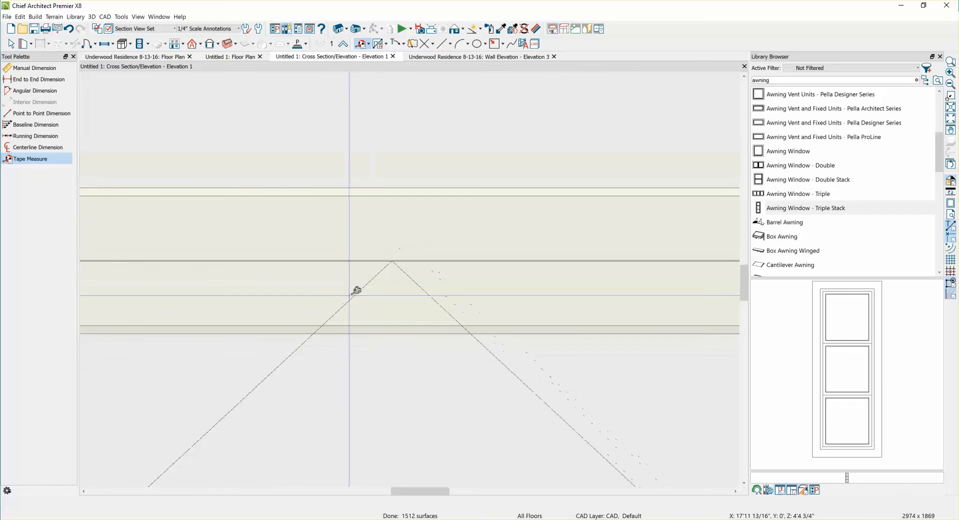
scroll(356, 290, down, 5)
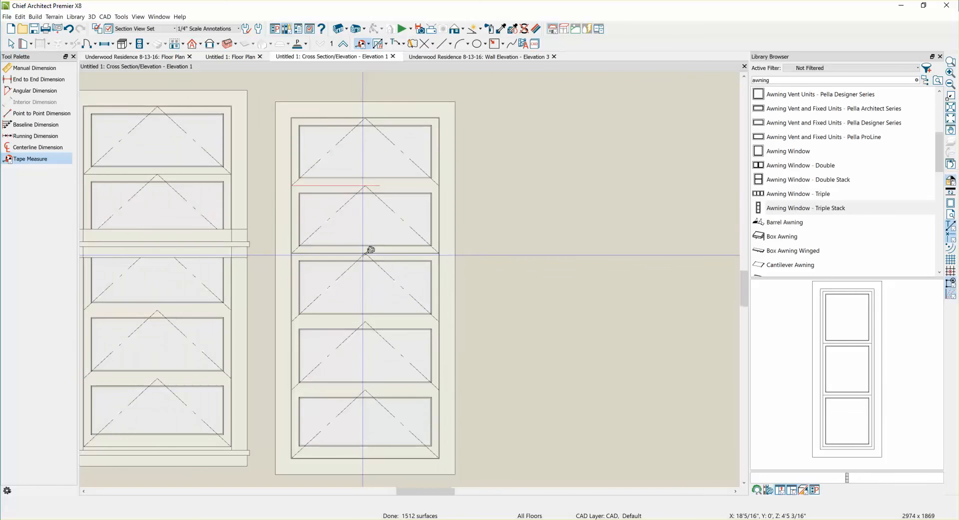
scroll(370, 250, up, 6)
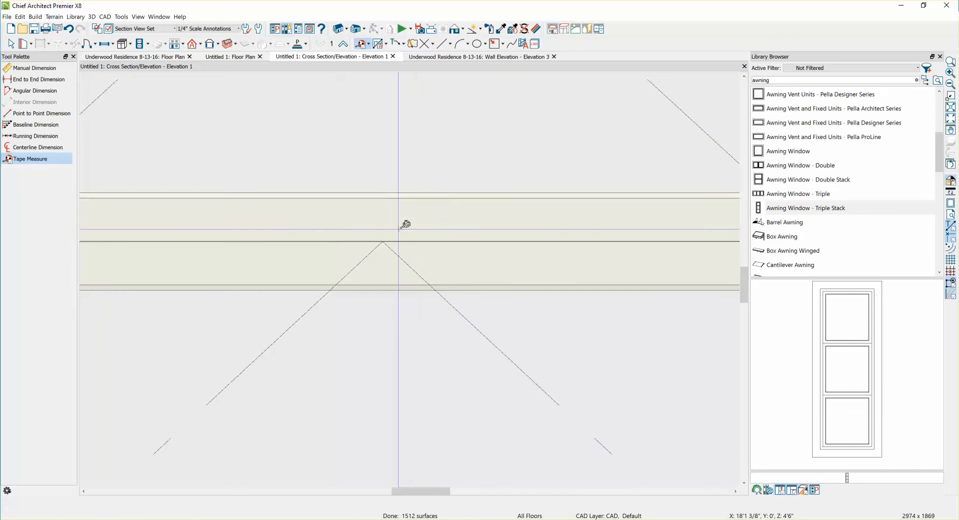
scroll(458, 231, down, 3)
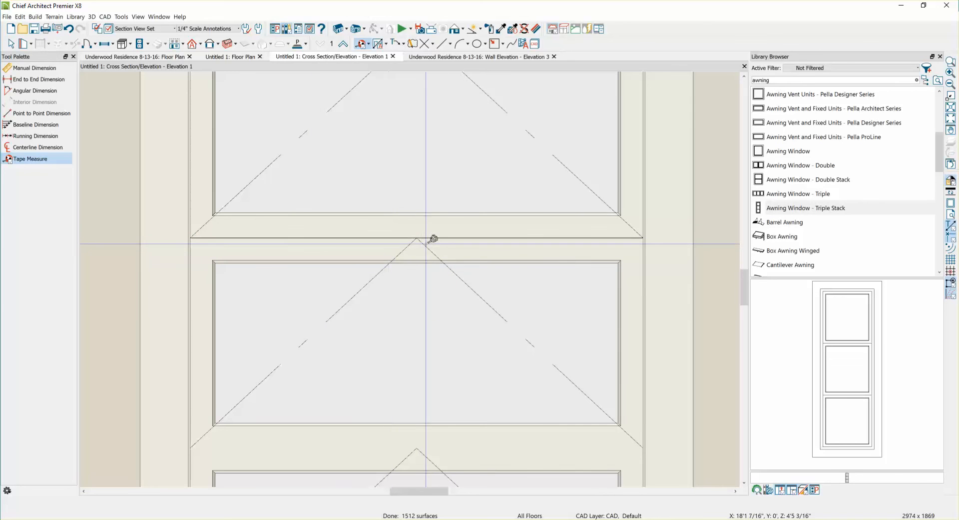
Measure the height of the rail at the seam between the mulled unit's double and triple sections, from glass to glass
scroll(426, 230, up, 2)
scroll(425, 231, up, 3)
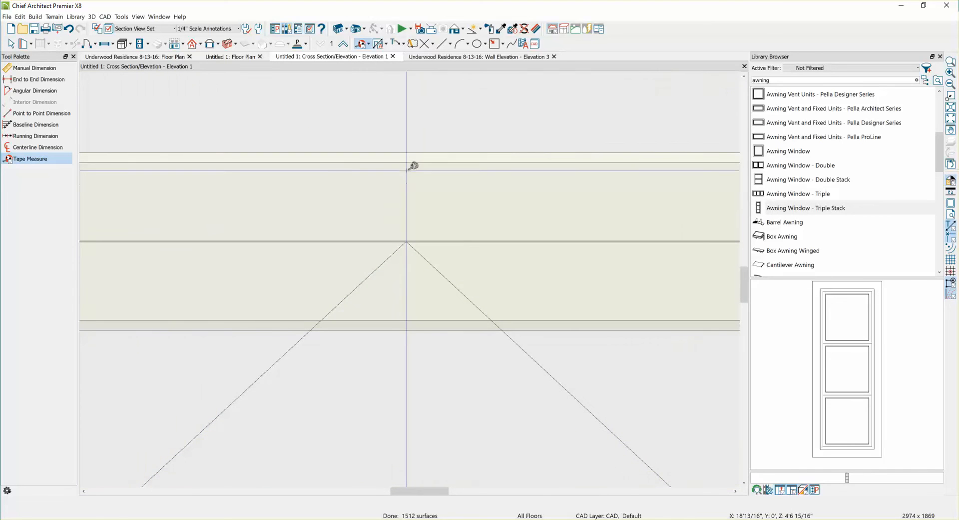
drag(407, 162, 426, 319)
scroll(406, 242, down, 5)
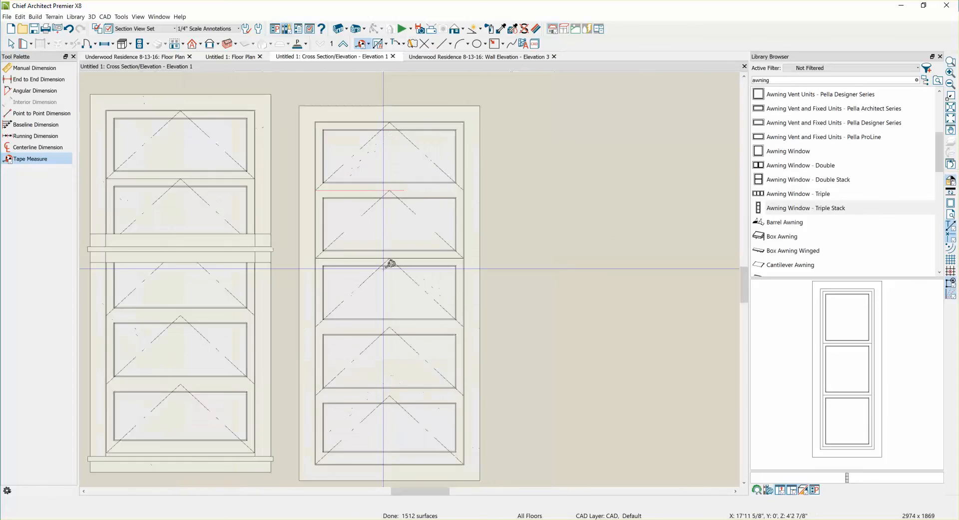
scroll(396, 243, down, 1)
Delete the horizontal line drawn through the rail between the mulled unit's two upper panes
key(space)
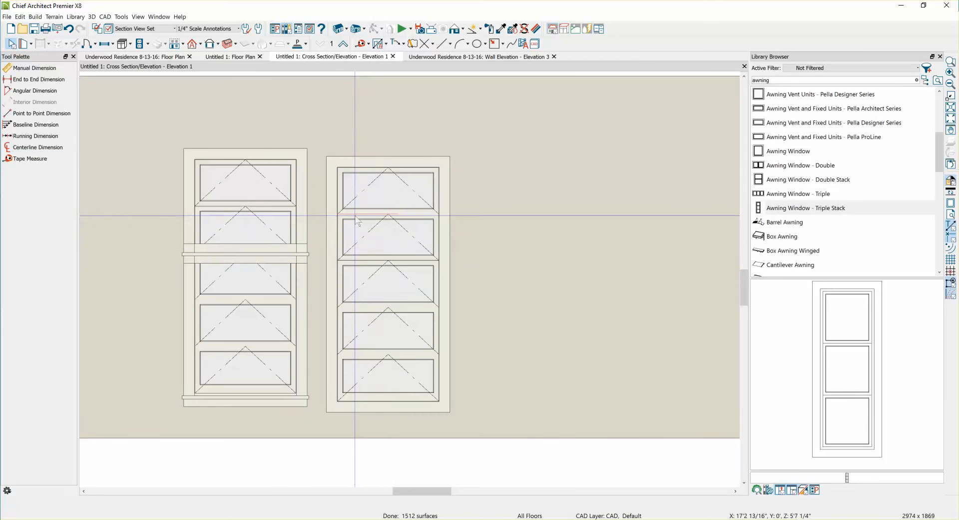
click(355, 214)
key(Delete)
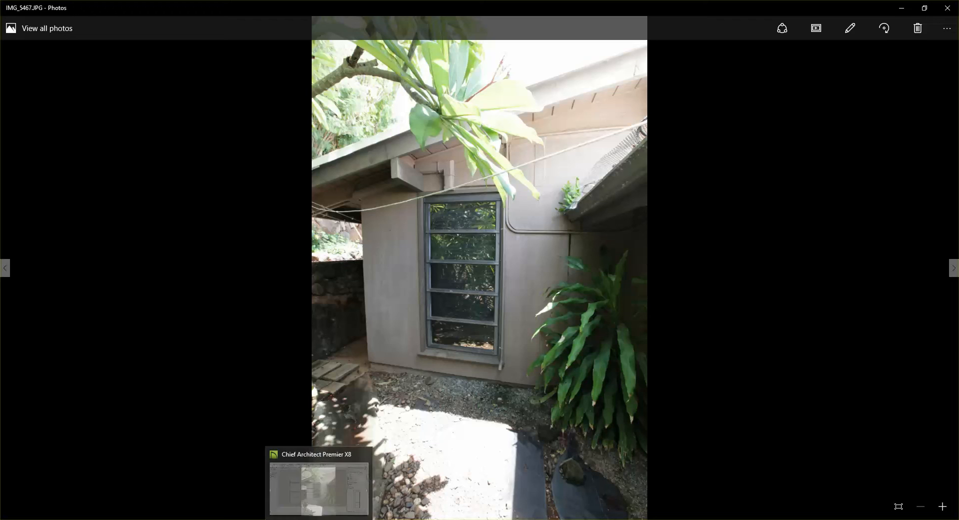
Switch back to Chief Architect and toggle the mulled unit's interior casing off and on again to compare it in the preview
click(315, 519)
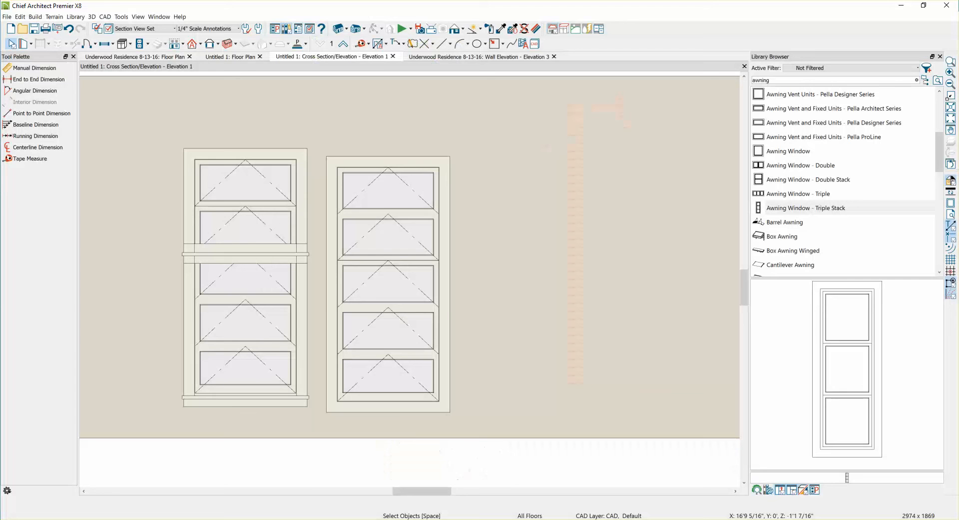
double_click(420, 255)
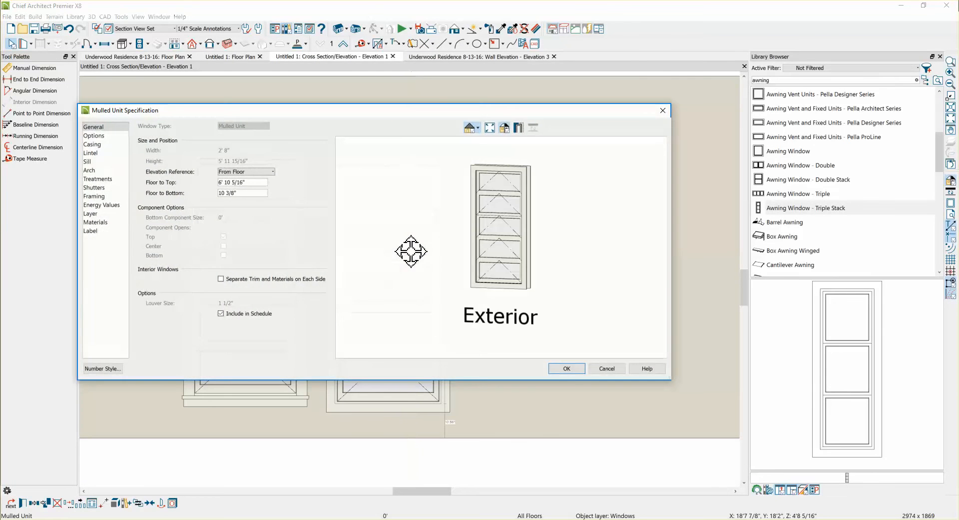
click(93, 144)
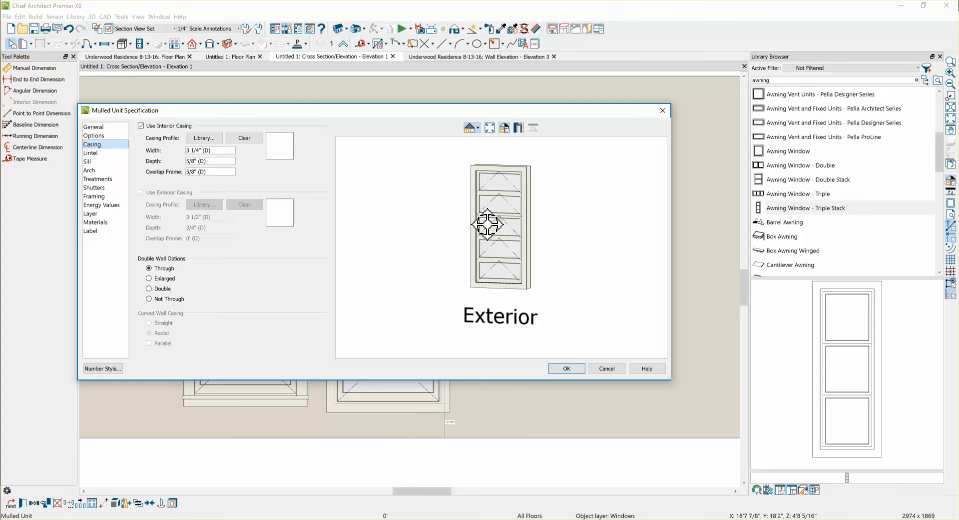
drag(489, 221, 536, 210)
click(141, 126)
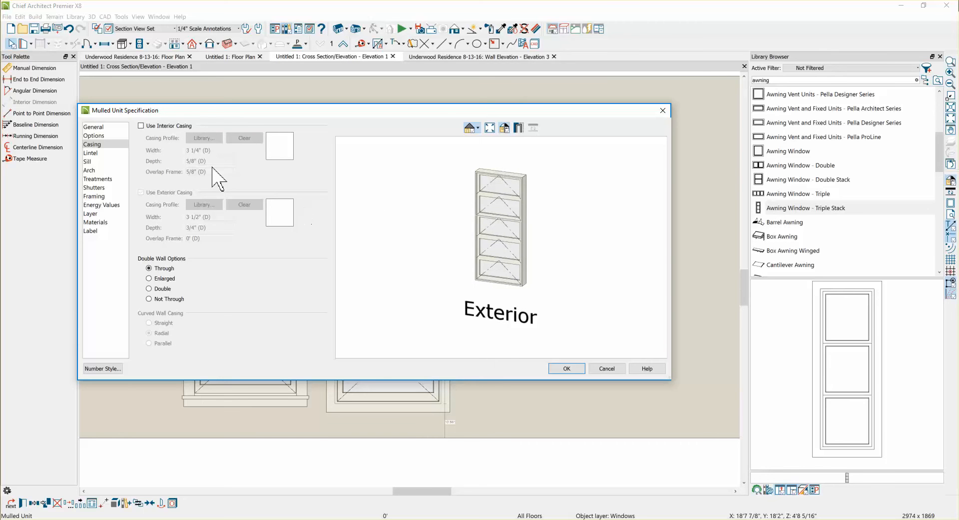
click(141, 126)
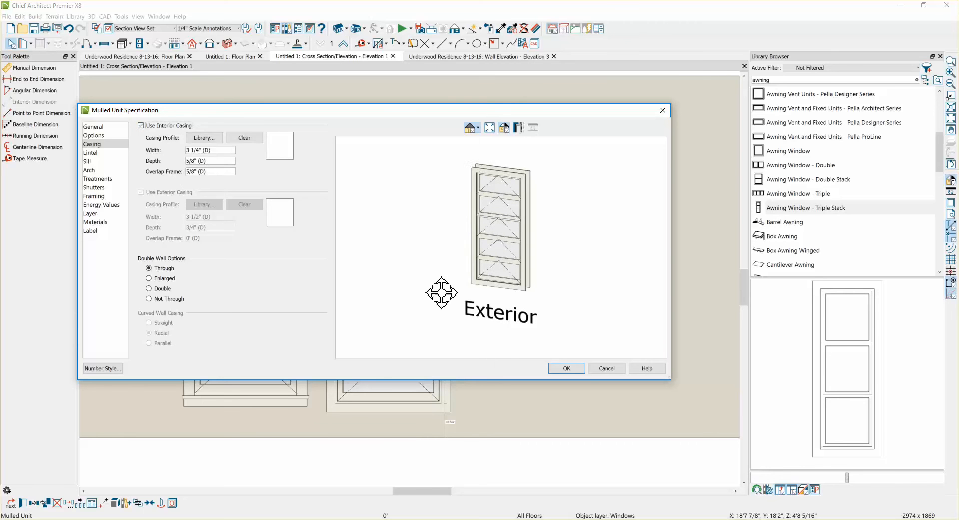
click(575, 368)
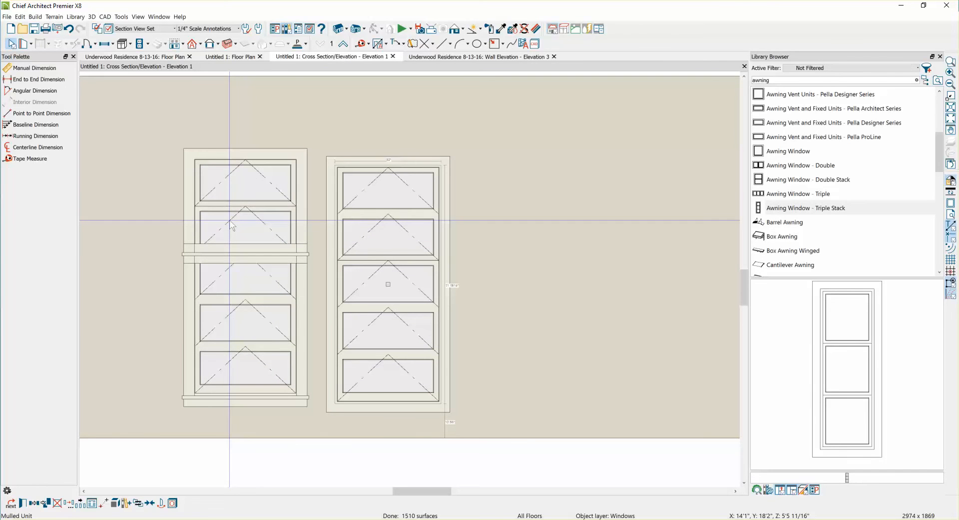
Break the mulled unit apart into its separate double and triple awning windows
scroll(442, 226, down, 2)
scroll(410, 259, up, 3)
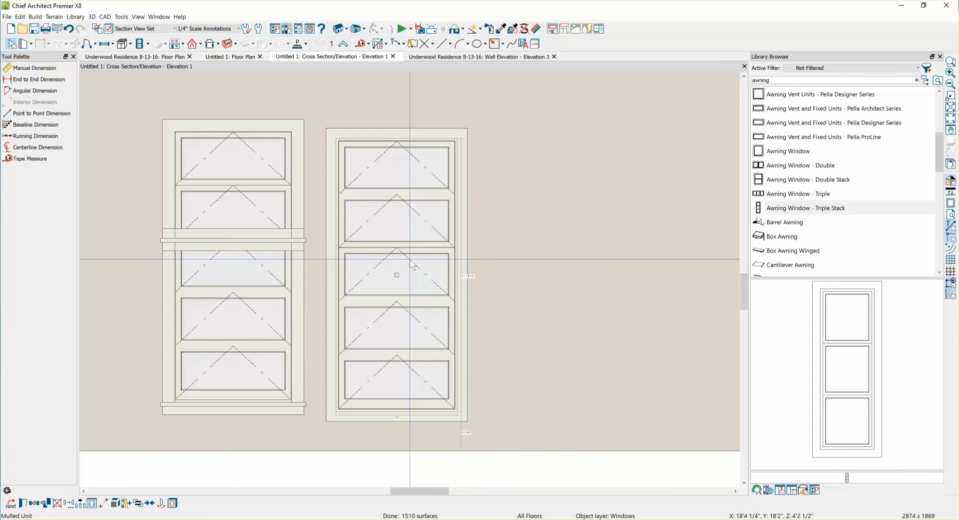
click(116, 503)
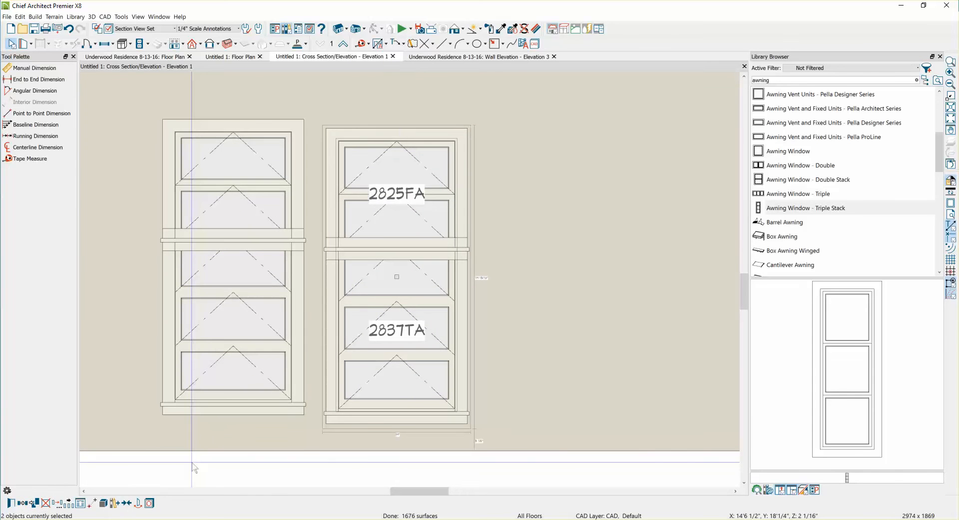
double_click(411, 220)
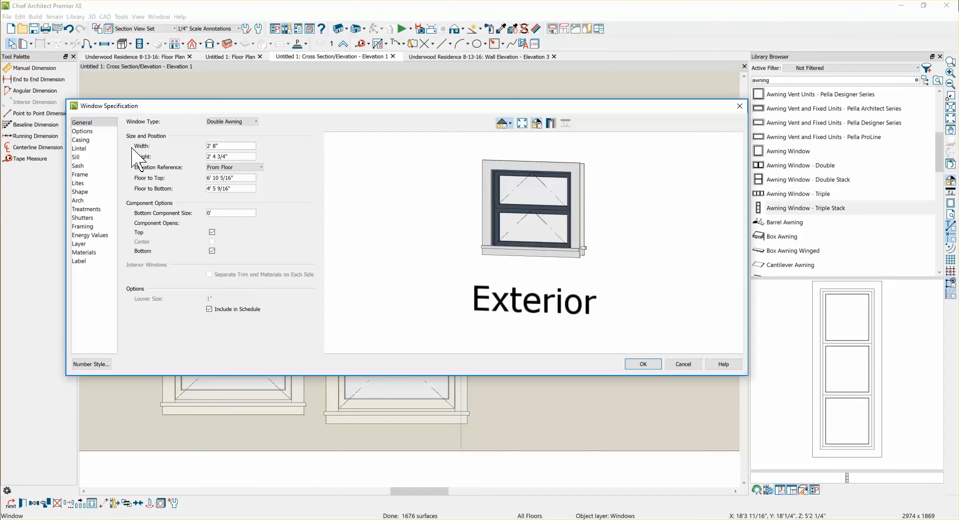
click(681, 365)
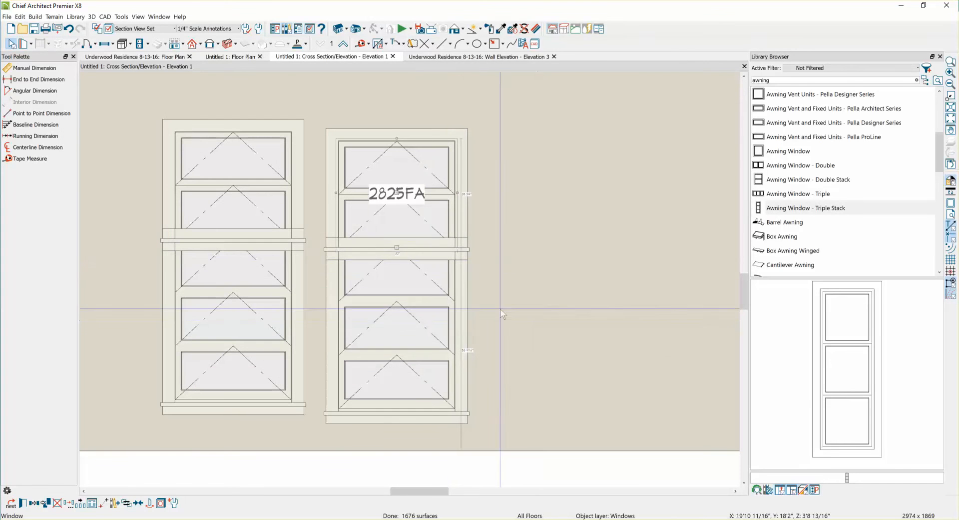
Turn off the interior casing of the upper double awning window, checking both sides in the preview
double_click(409, 223)
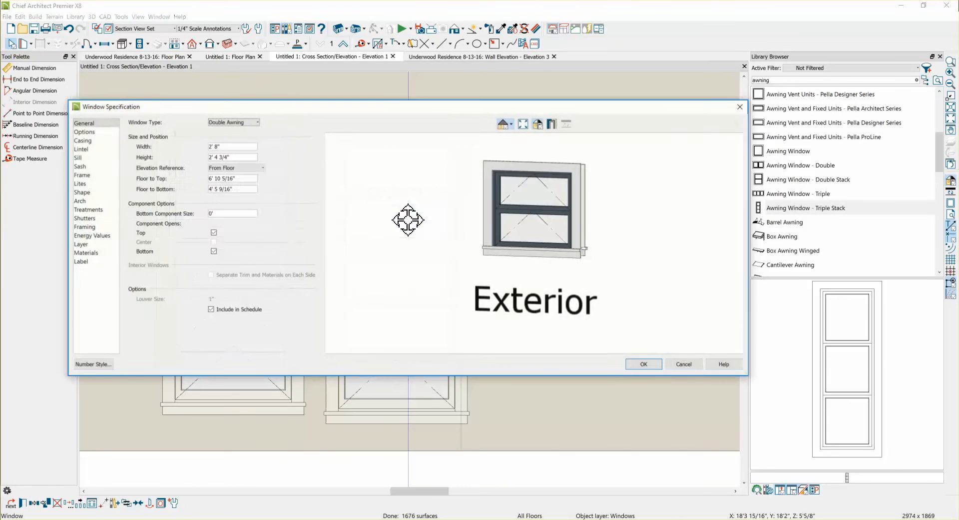
click(81, 140)
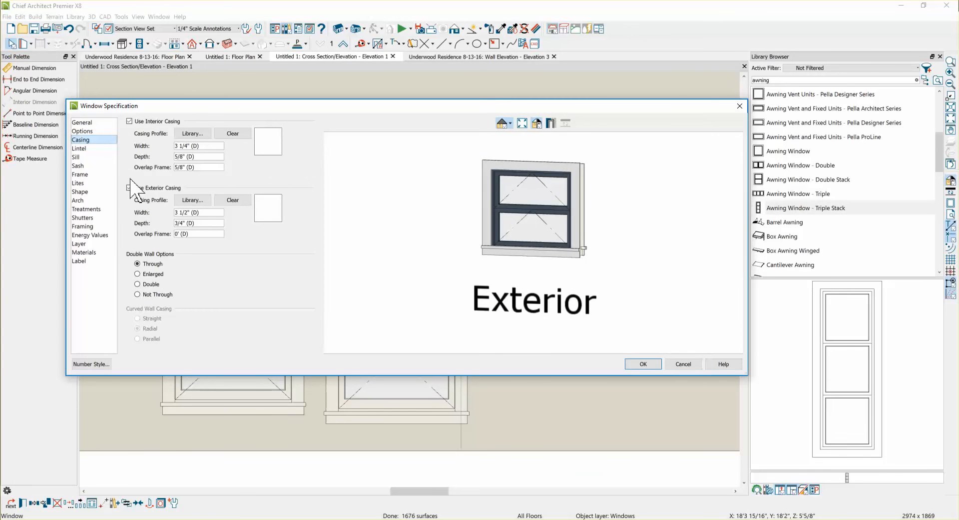
click(129, 121)
drag(538, 212, 428, 213)
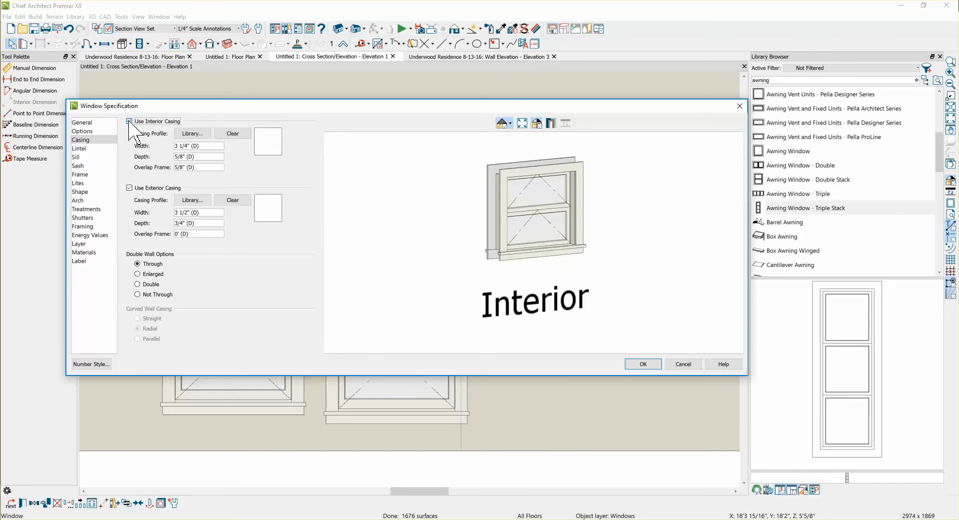
drag(451, 199, 608, 318)
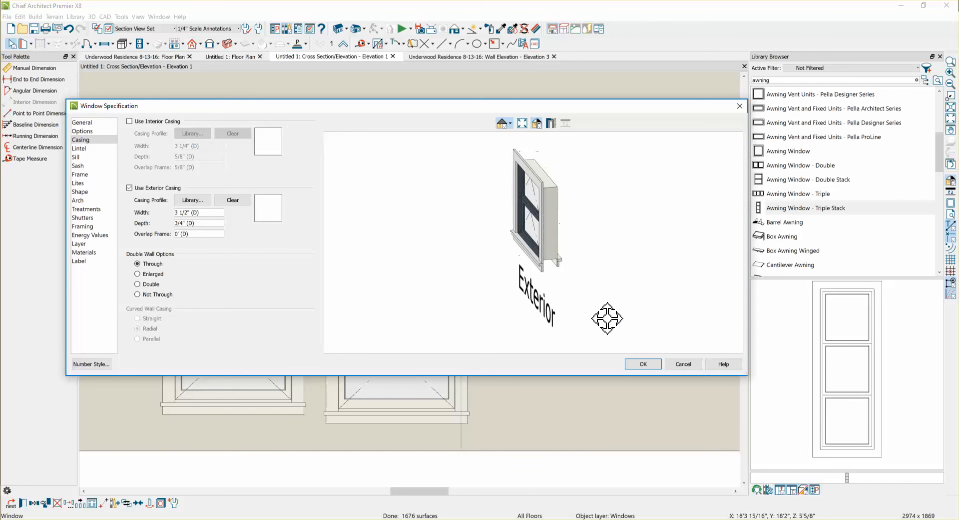
click(638, 365)
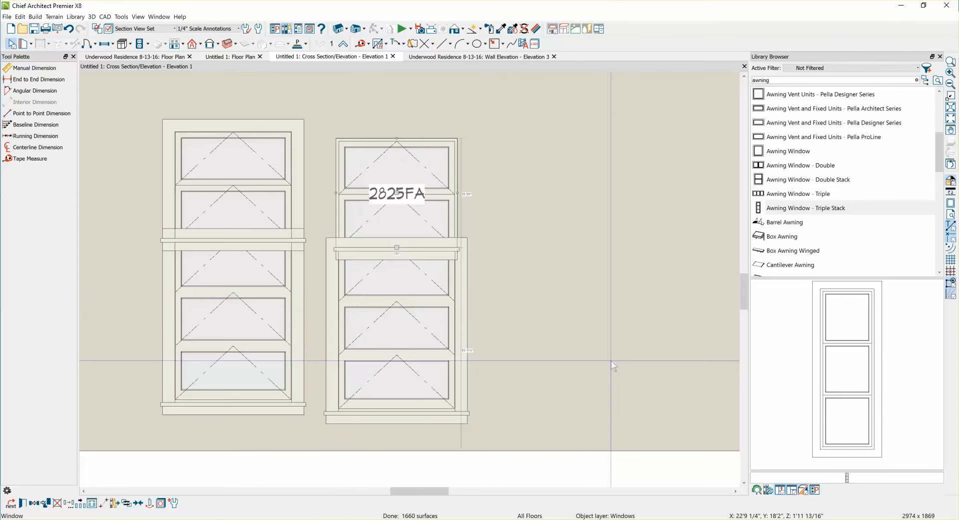
Turn off the interior casing of the lower triple awning window, checking the interior side in the preview
double_click(352, 293)
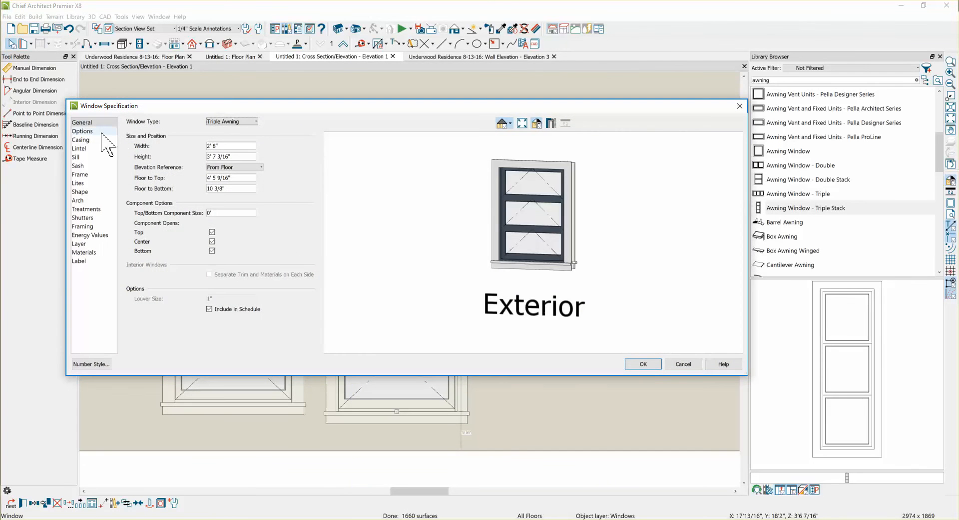
click(97, 140)
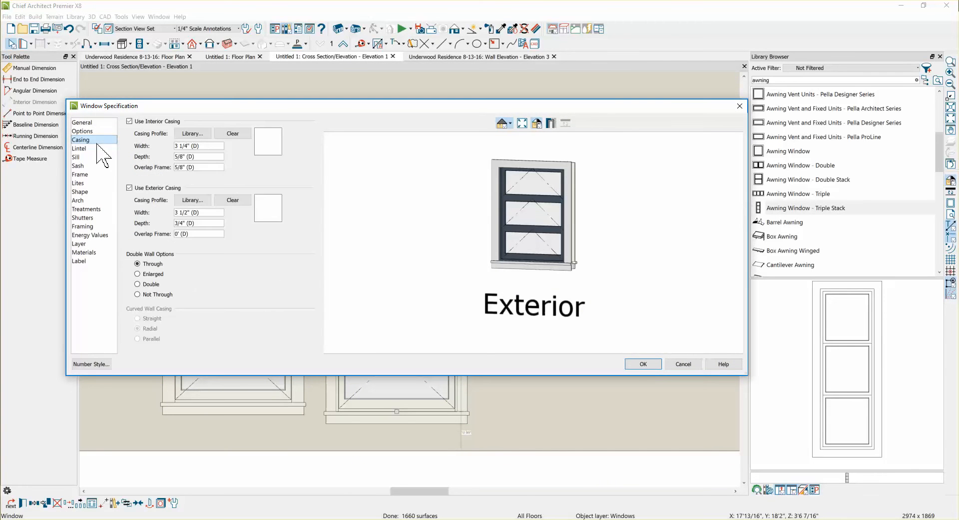
click(129, 121)
drag(573, 237, 484, 230)
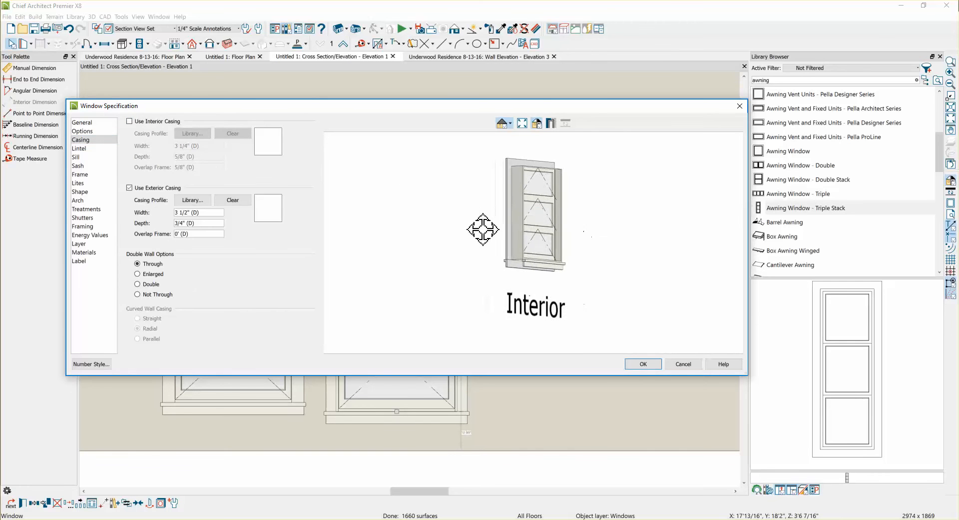
click(642, 364)
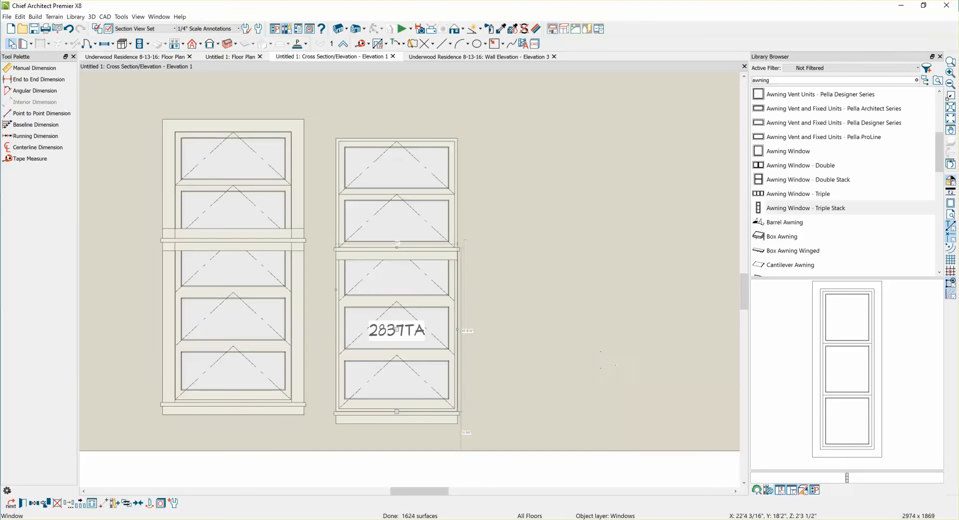
Recombine the double and triple awning windows into a mulled unit and inspect it at an angle in its specification preview
shift+click(367, 231)
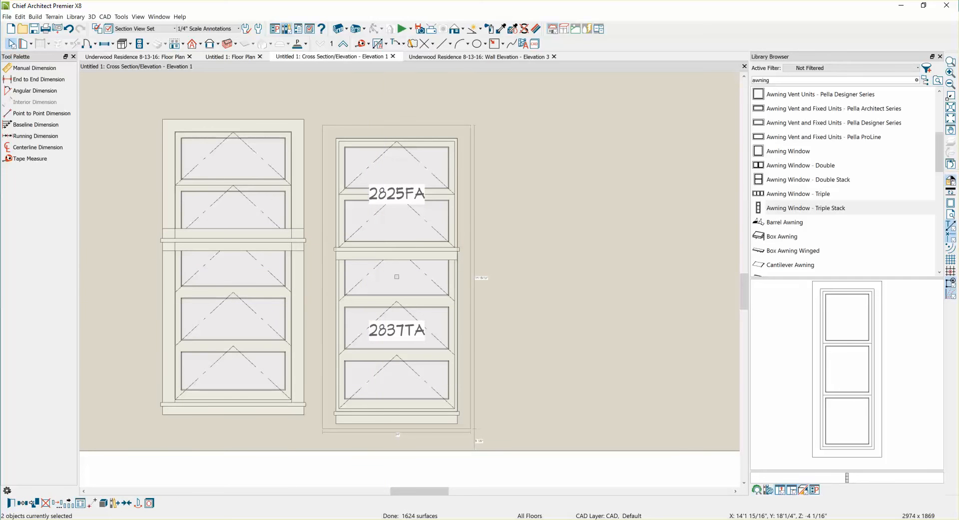
click(138, 503)
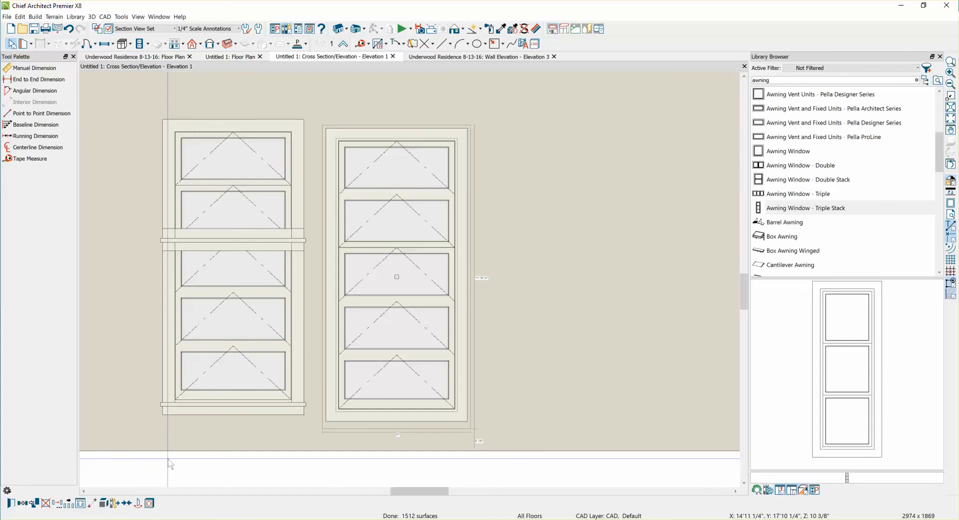
double_click(398, 274)
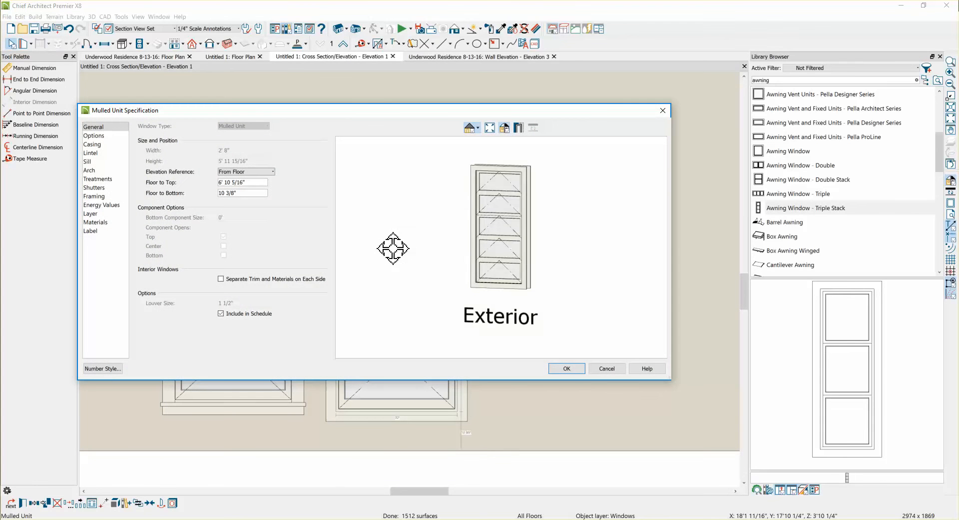
drag(392, 246, 483, 249)
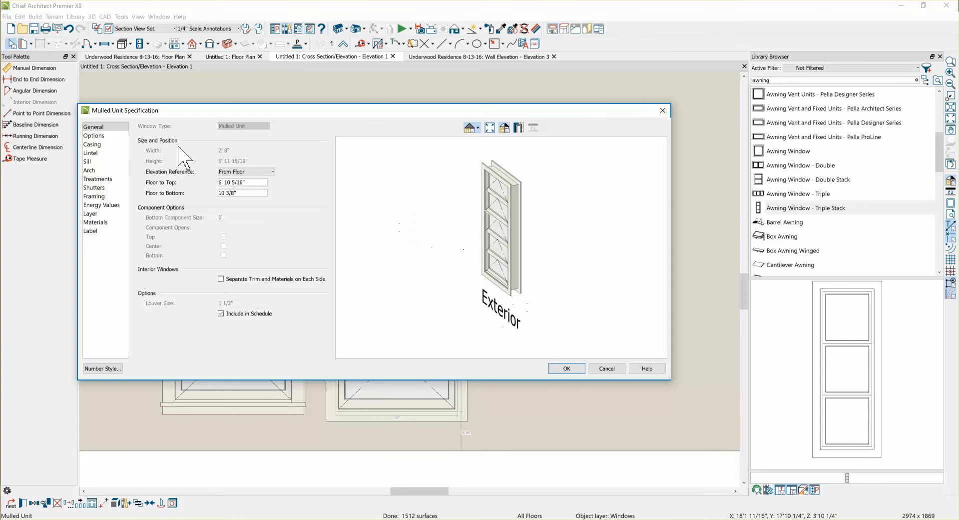
Toggle the recombined mulled unit's interior casing to compare the preview with and without it, leaving it turned on
click(92, 144)
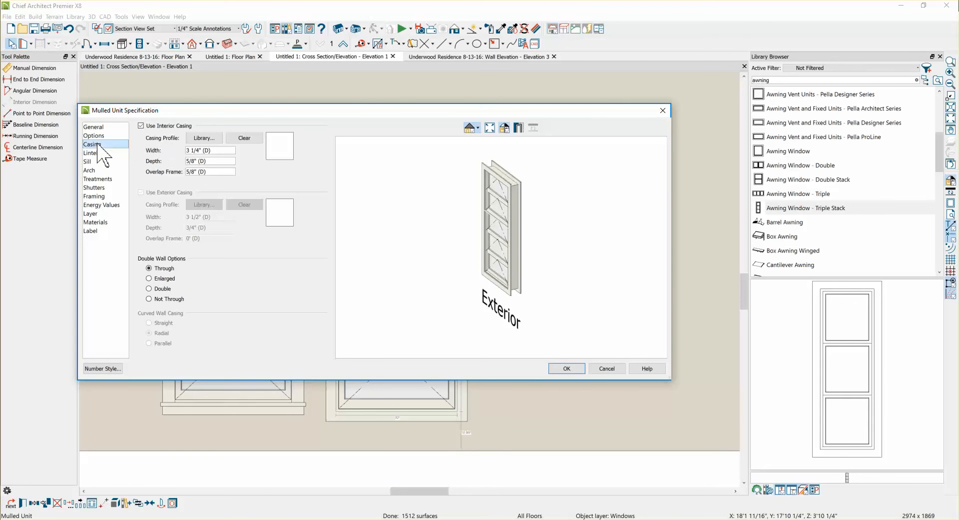
click(141, 126)
click(141, 126)
click(141, 126)
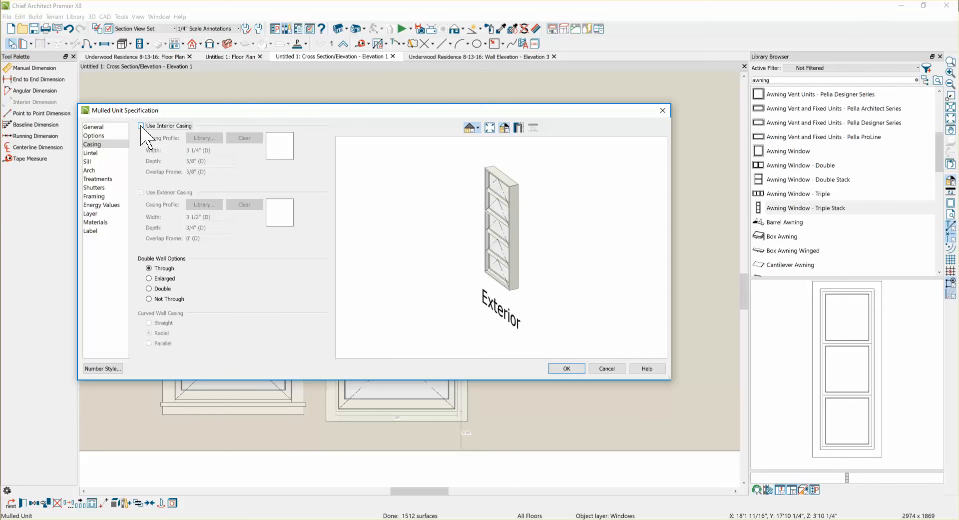
click(141, 126)
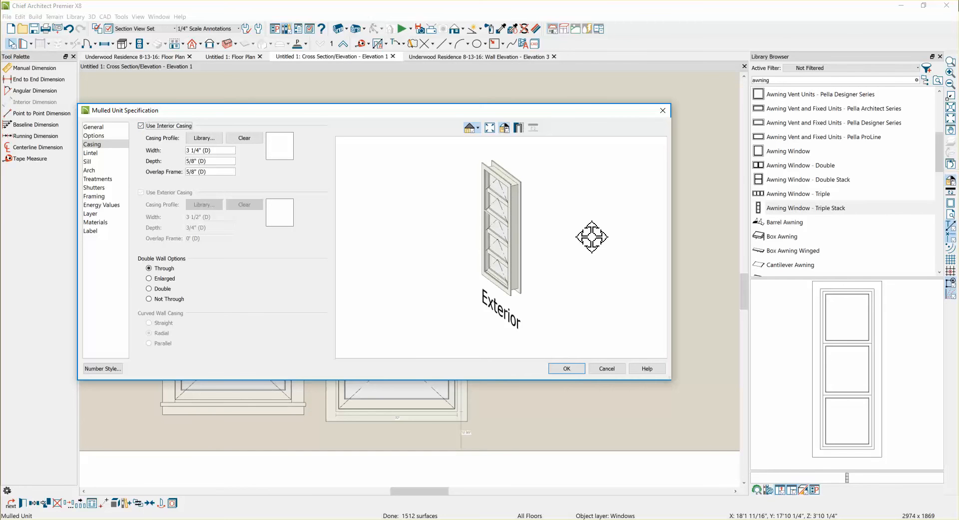
mouse_move(591, 230)
mouse_down()
mouse_move(519, 251)
mouse_move(443, 216)
mouse_move(512, 175)
mouse_move(555, 242)
mouse_move(510, 253)
mouse_move(595, 230)
mouse_move(584, 238)
mouse_up()
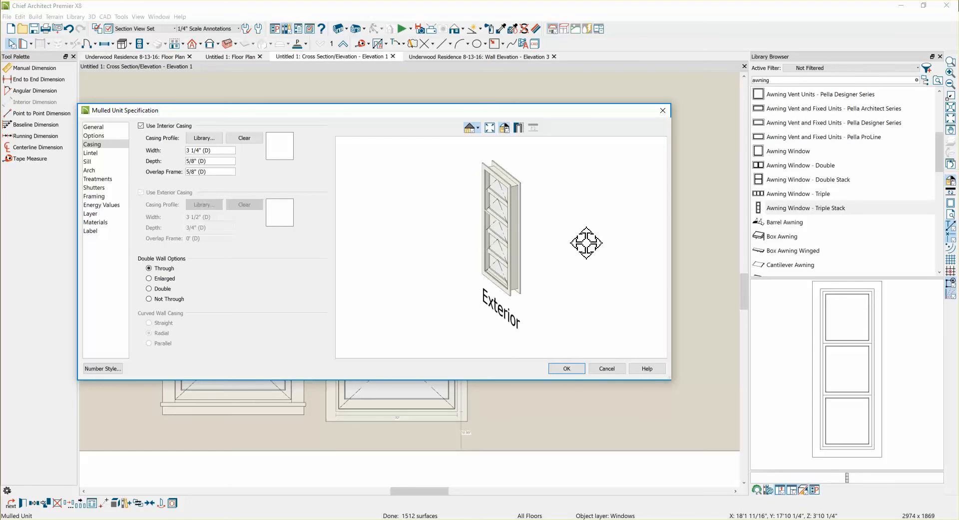
click(567, 368)
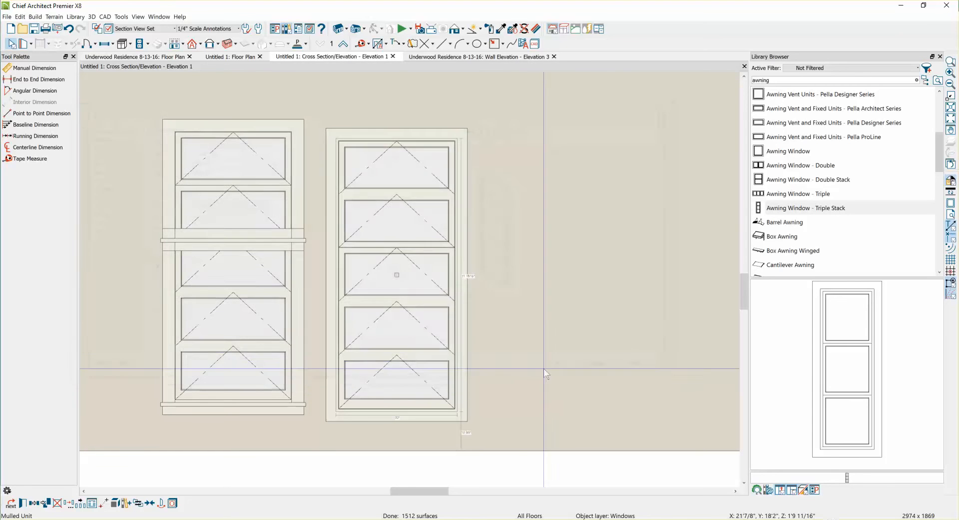
scroll(377, 306, down, 2)
scroll(378, 309, up, 2)
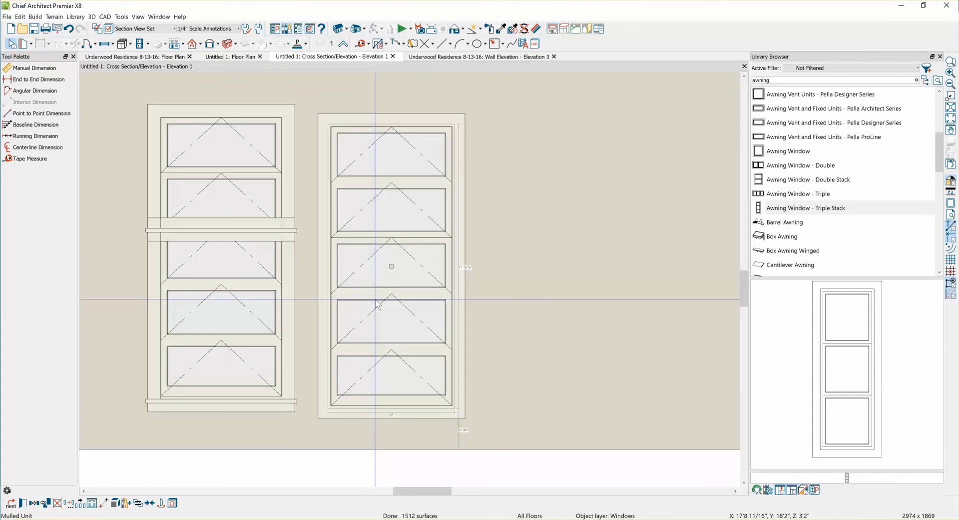